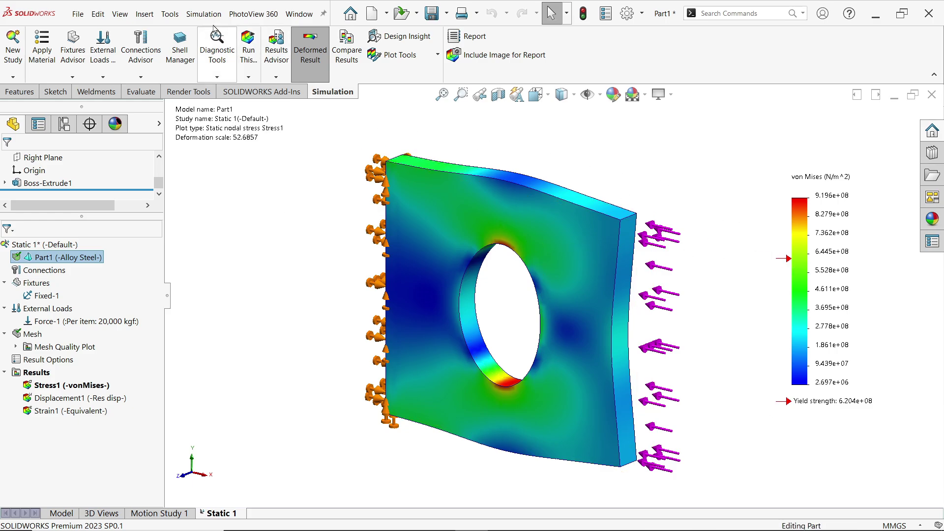
# In Simulation system options, set the colour chart legend font size to 11
pyautogui.click(202, 15)
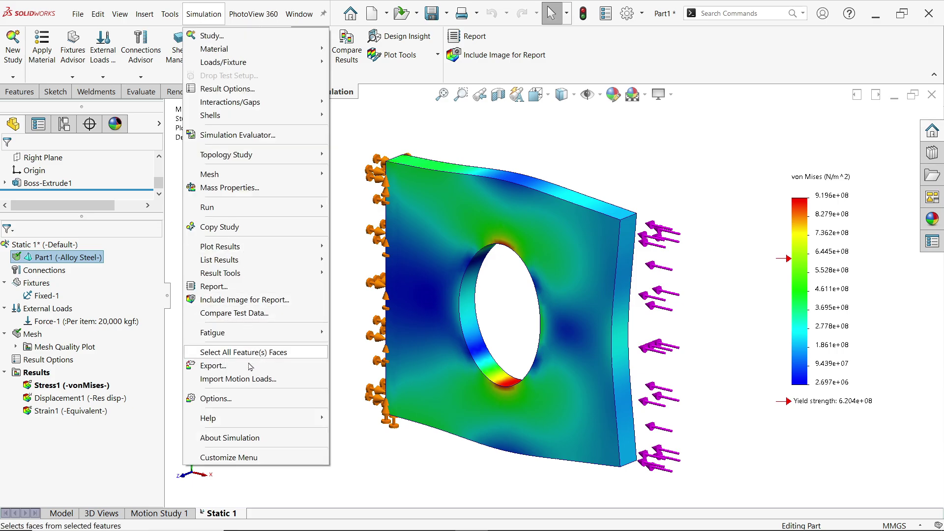
pyautogui.click(212, 399)
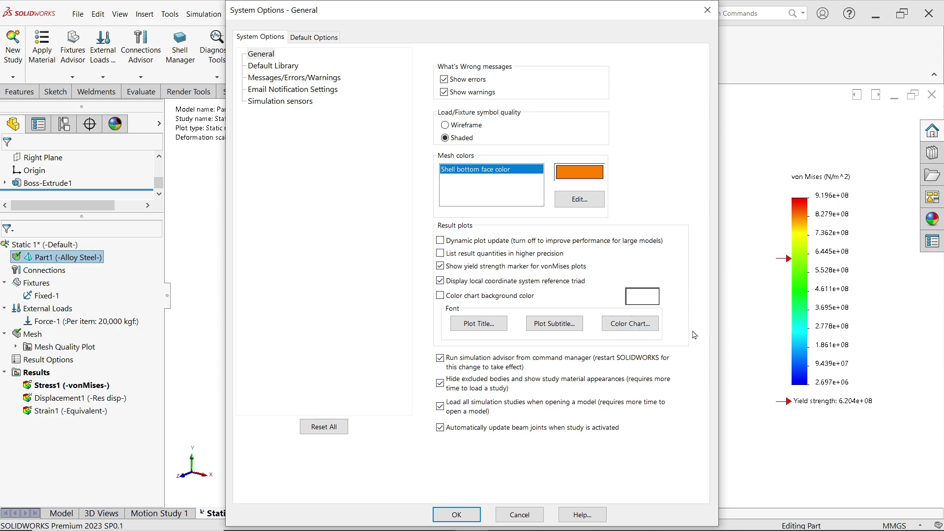
pyautogui.click(635, 326)
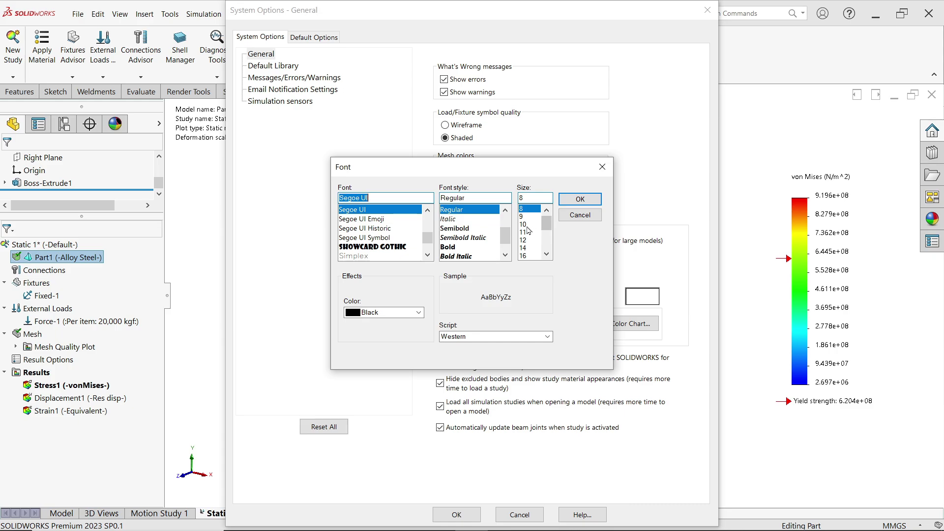
pyautogui.click(524, 225)
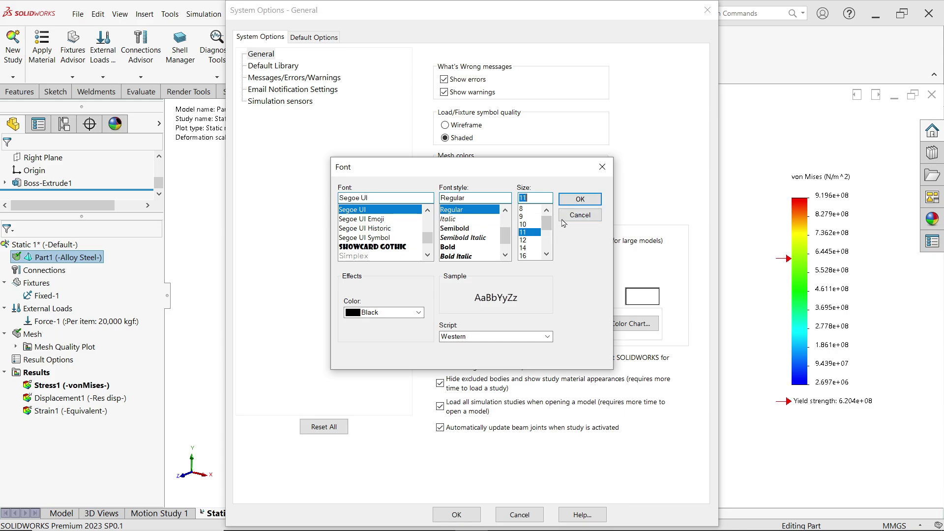
pyautogui.click(524, 232)
pyautogui.click(580, 202)
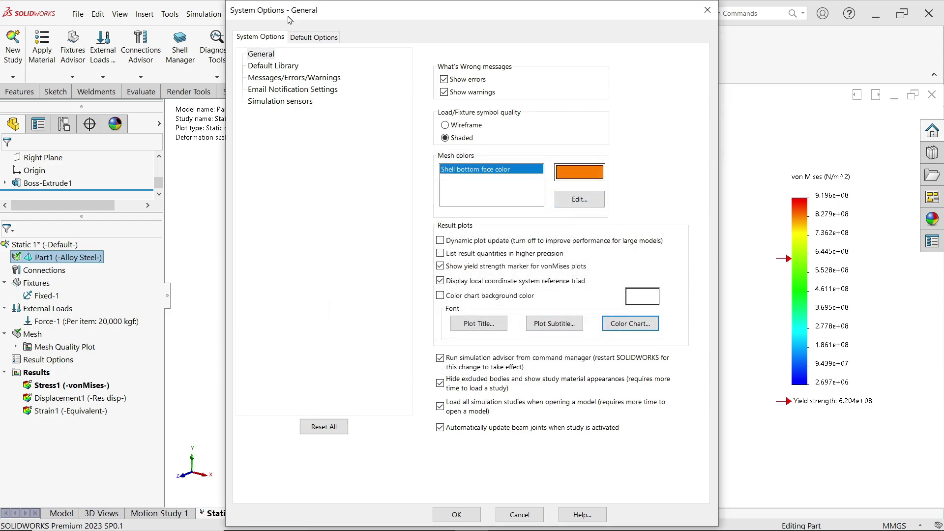
# Set the plot subtitle font size to 14 and apply the options
pyautogui.moveTo(290, 19); pyautogui.dragTo(396, 25)
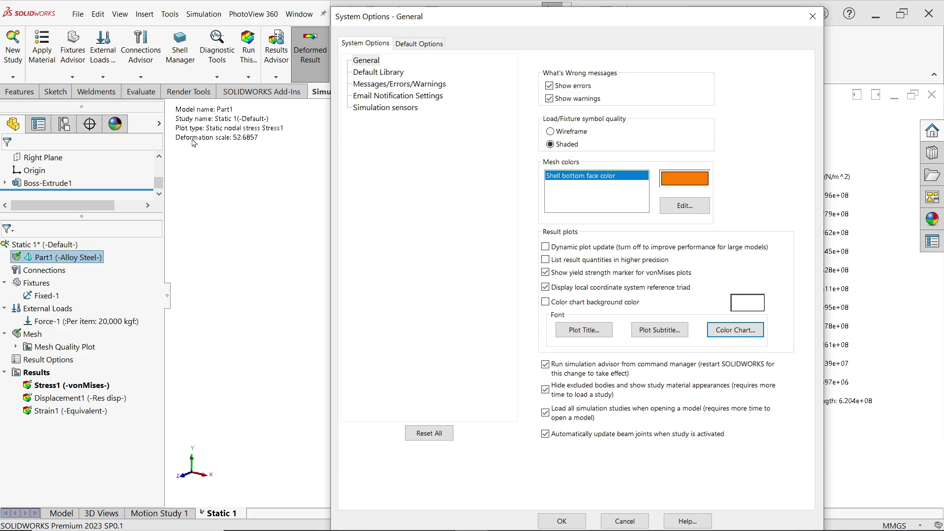
pyautogui.click(660, 330)
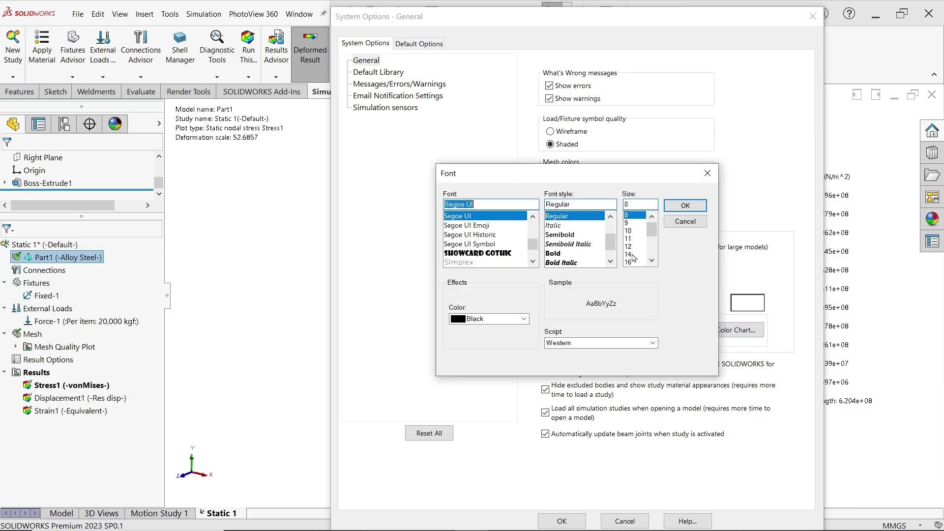
pyautogui.click(629, 254)
pyautogui.click(686, 205)
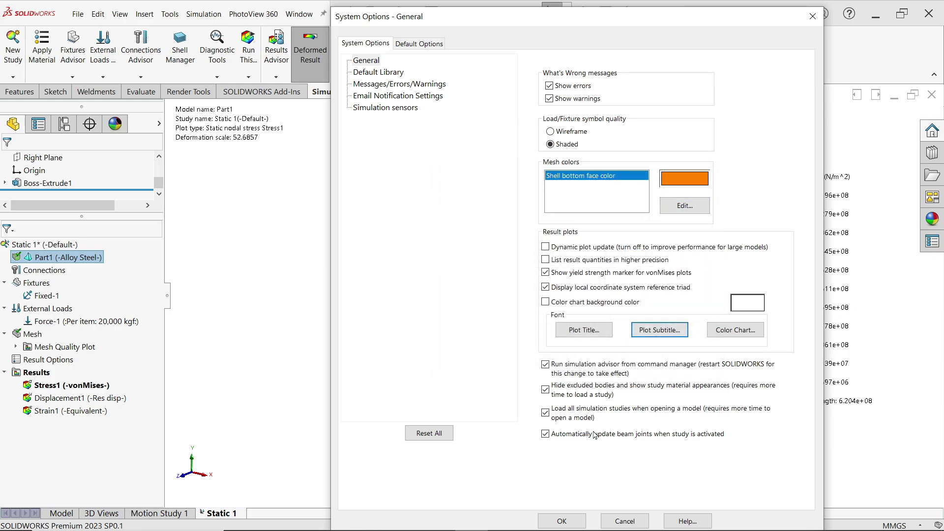
pyautogui.click(556, 521)
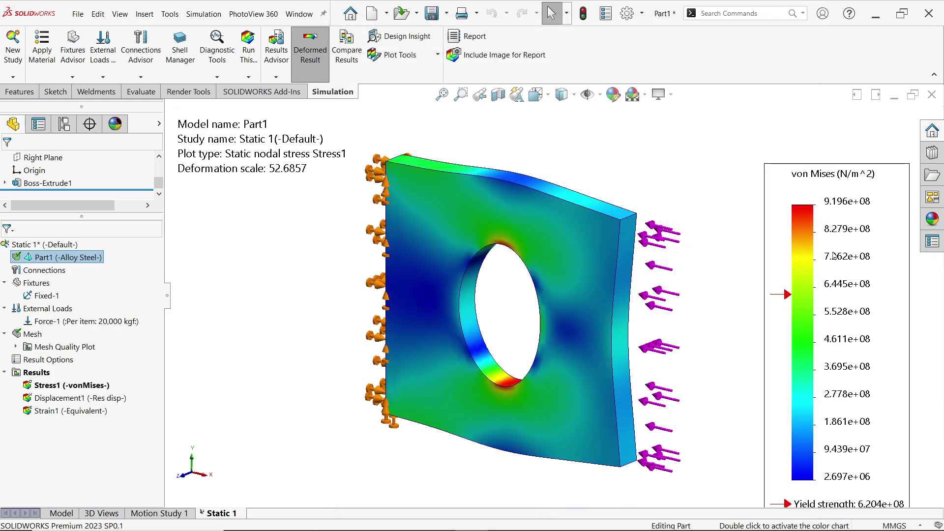
# Open Chart Options for the Stress1 result from the Results folder
pyautogui.scroll(2, 531, 295)
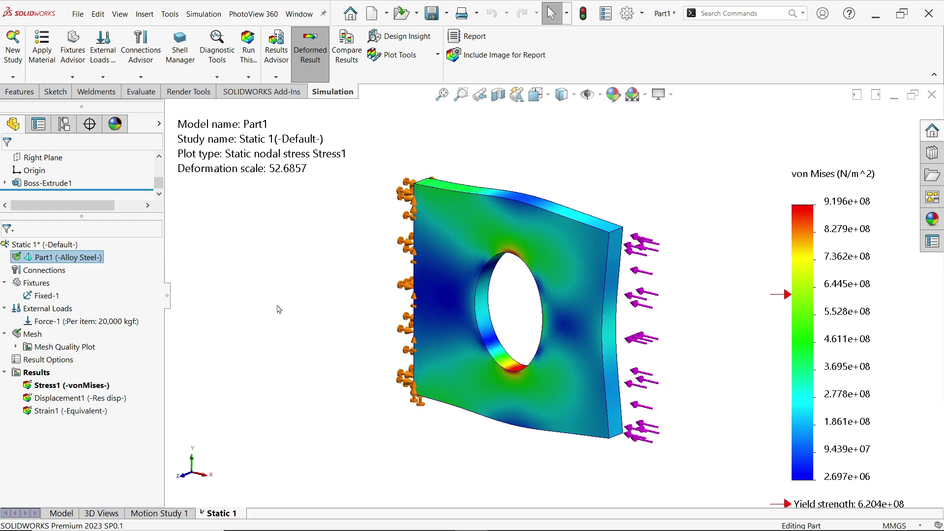
pyautogui.rightClick(52, 389)
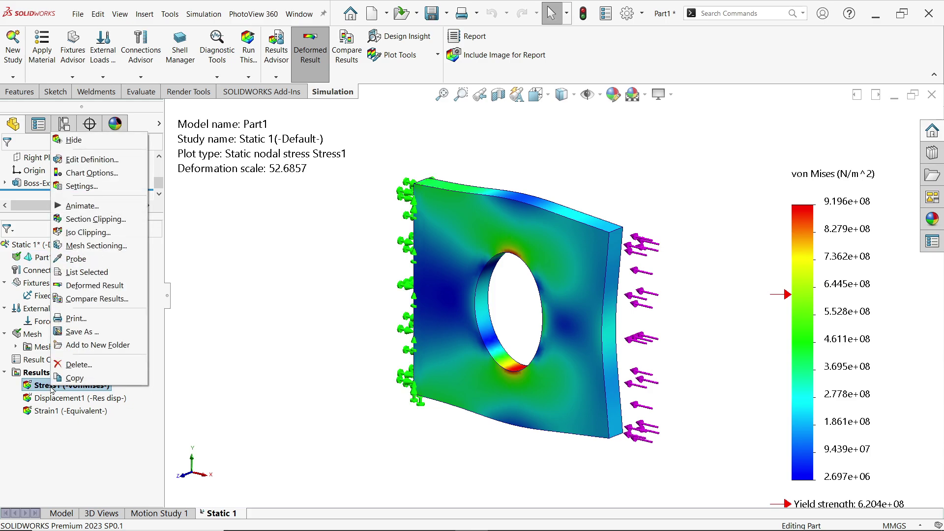
pyautogui.click(105, 174)
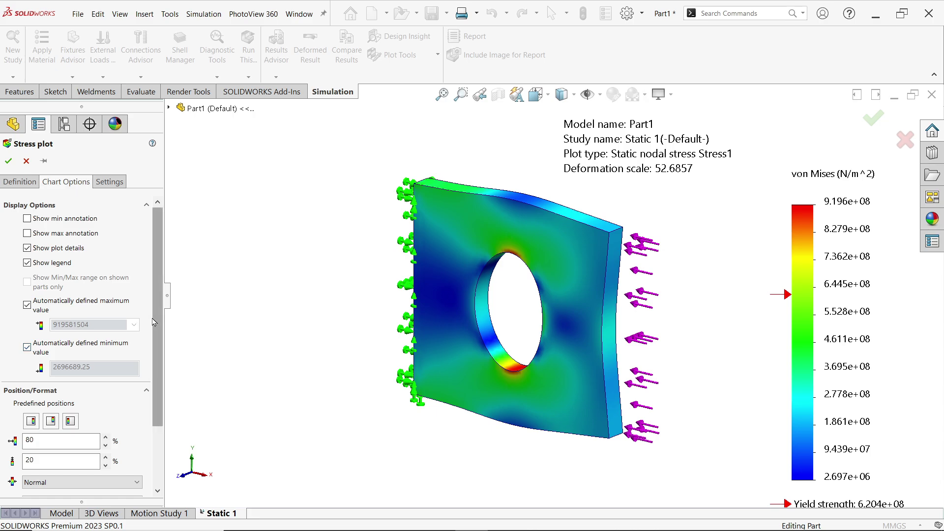
# Try the predefined legend positions, ending back on the right-side preset
pyautogui.scroll(-3, 156, 323)
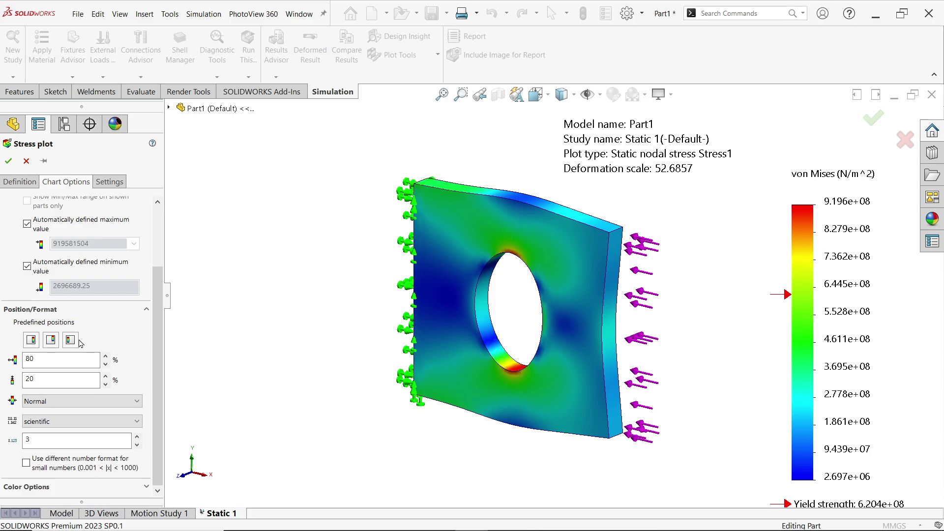
pyautogui.click(33, 341)
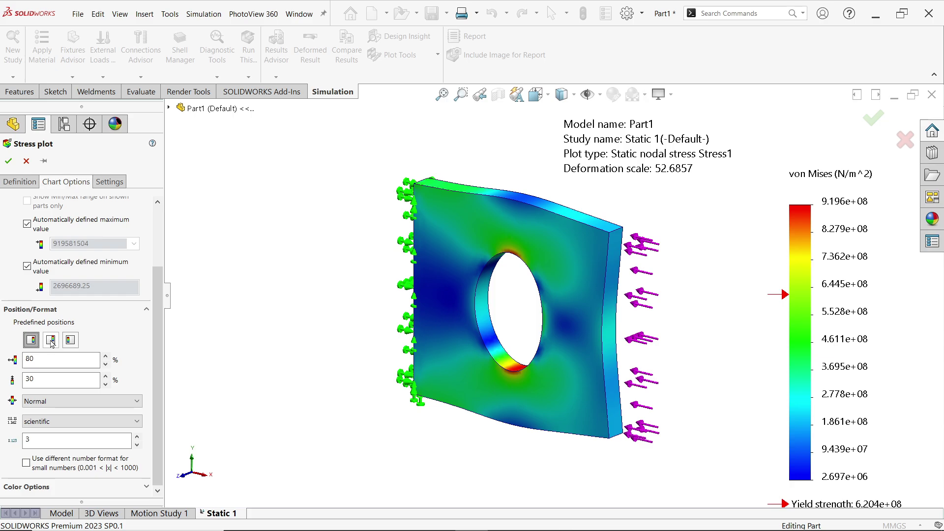
pyautogui.click(51, 340)
pyautogui.click(71, 340)
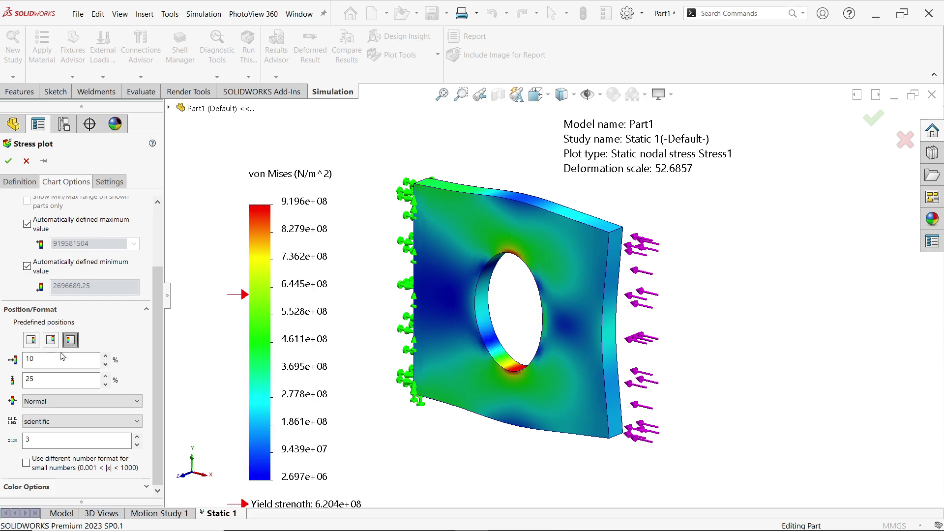
pyautogui.click(31, 340)
# Enter legend position 70% horizontal and 20% vertical
pyautogui.doubleClick(37, 355)
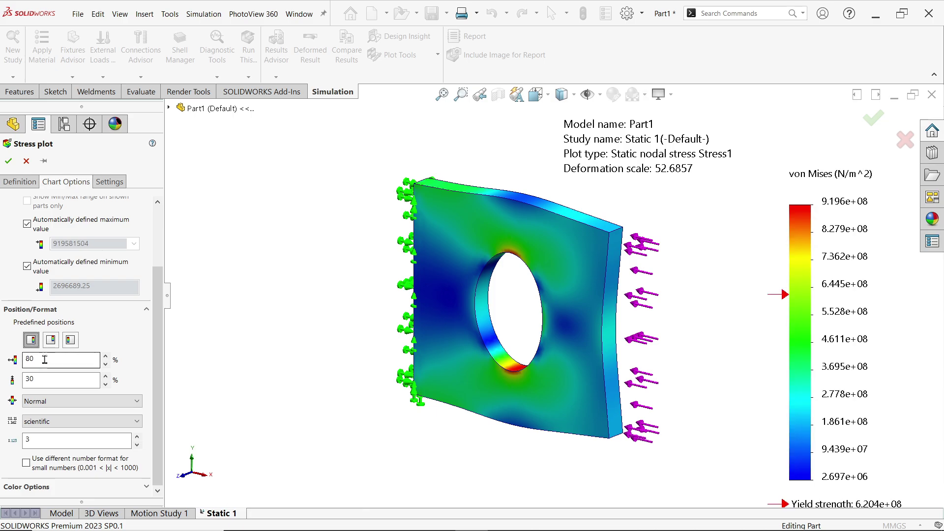
pyautogui.write('70')
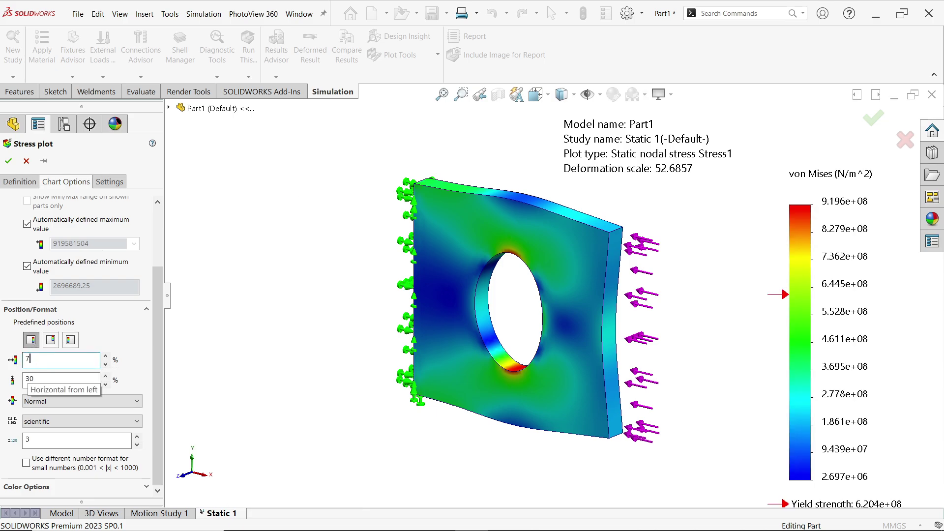
pyautogui.click(45, 382)
pyautogui.moveTo(44, 382); pyautogui.dragTo(19, 382)
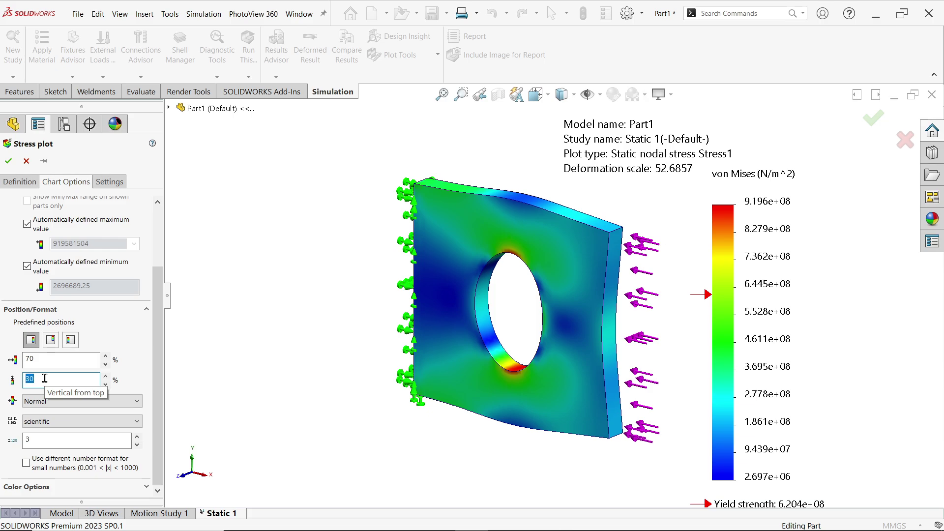
pyautogui.write('20')
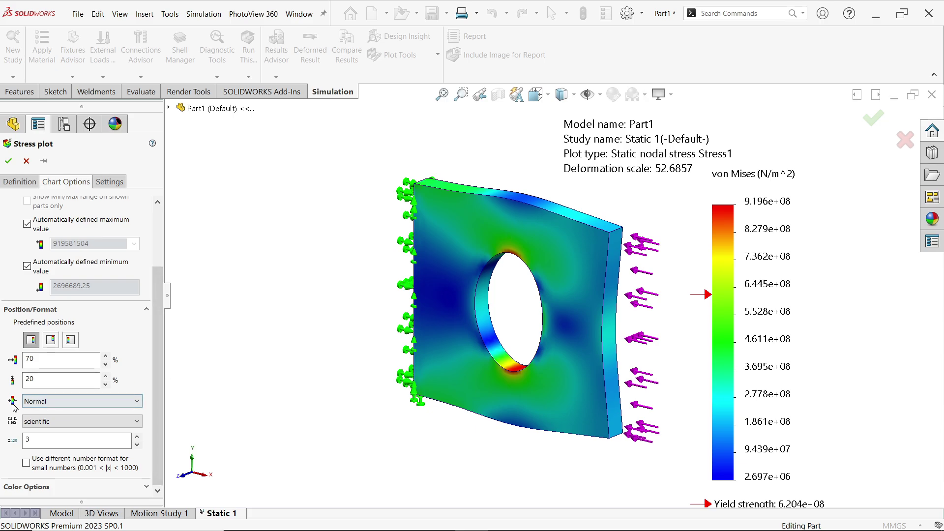
# Try thick and thin legend line widths, then restore the normal width
pyautogui.click(42, 406)
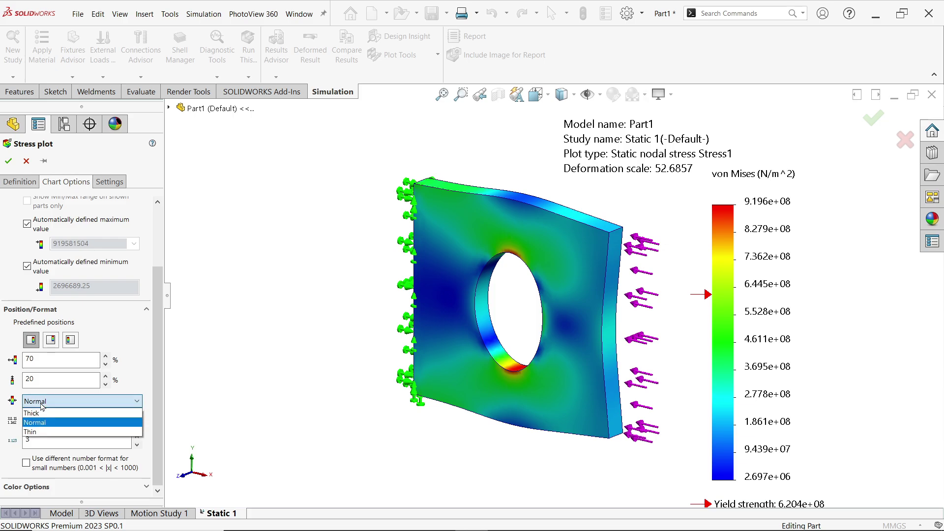
pyautogui.click(43, 414)
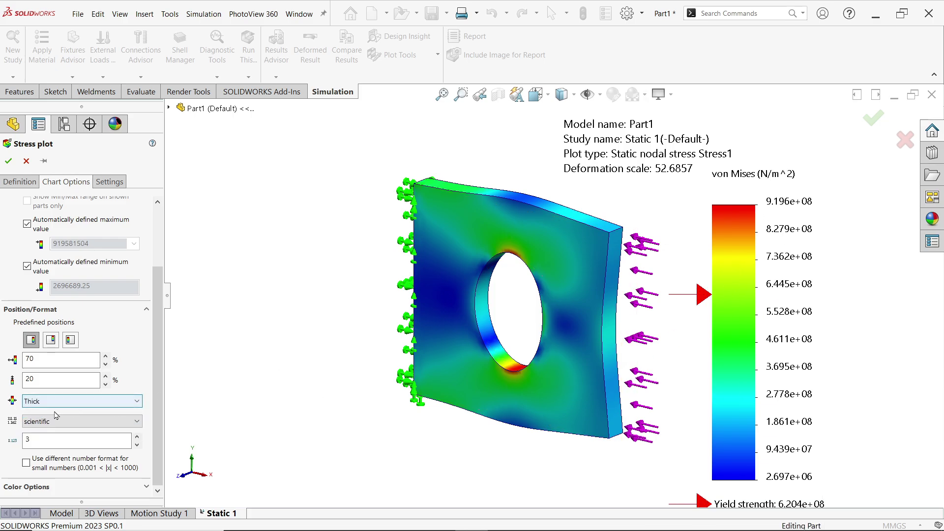
pyautogui.click(46, 402)
pyautogui.click(42, 433)
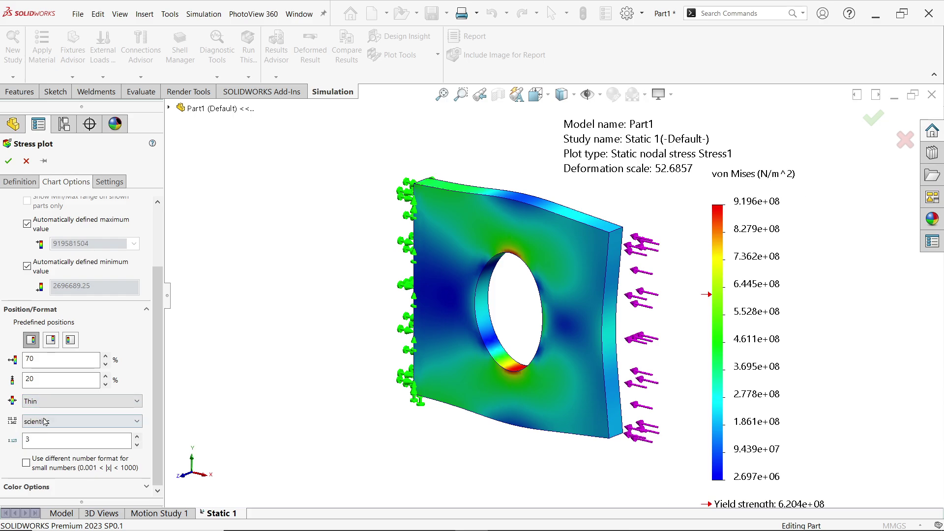
pyautogui.click(45, 401)
pyautogui.click(42, 423)
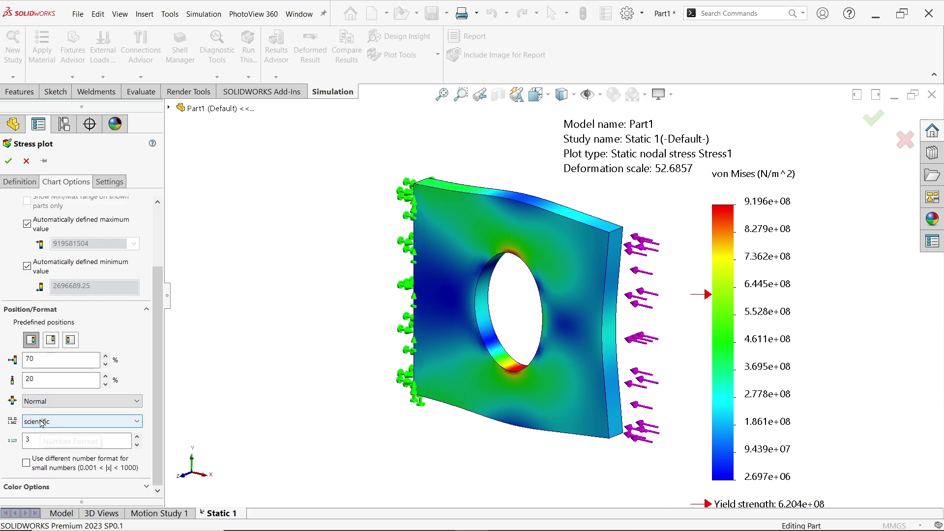
# Keep the legend number format set to floating
pyautogui.click(73, 423)
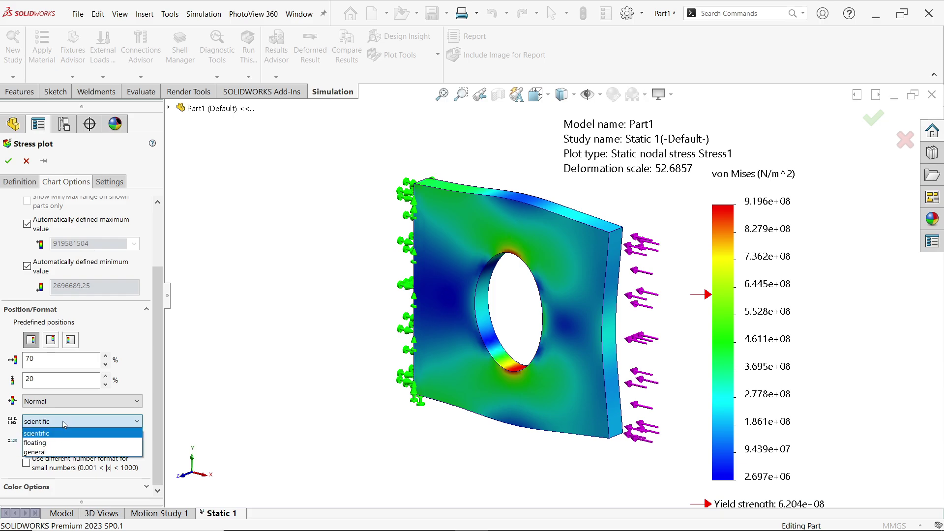
pyautogui.click(49, 445)
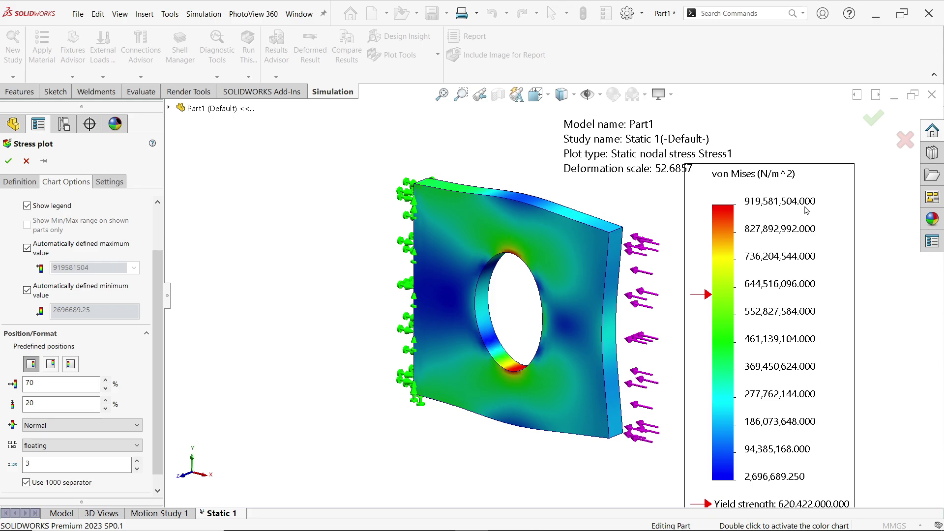
pyautogui.click(50, 446)
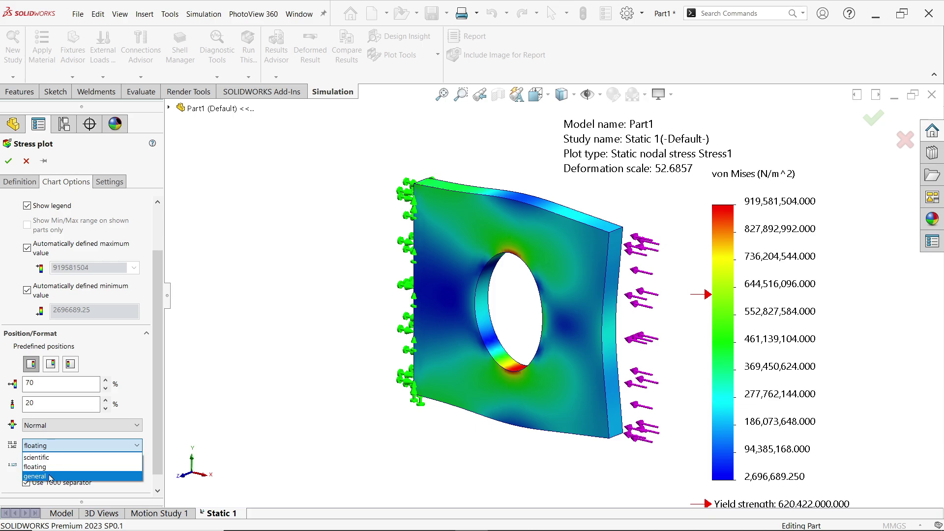
pyautogui.click(58, 450)
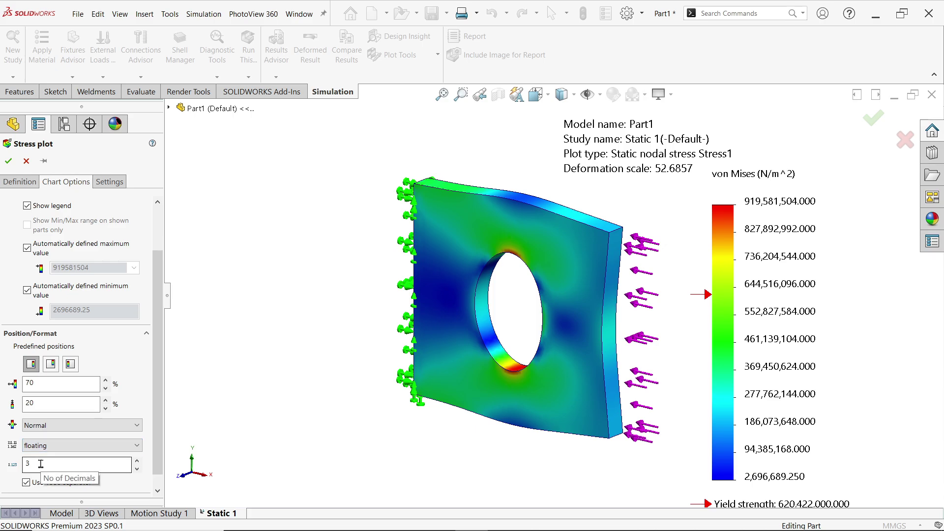
pyautogui.click(137, 462)
pyautogui.click(137, 462)
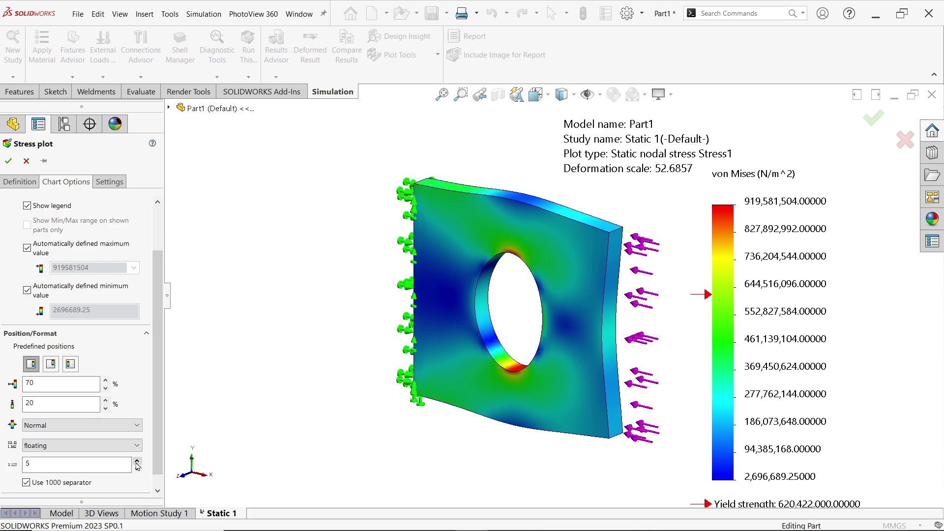
pyautogui.click(137, 462)
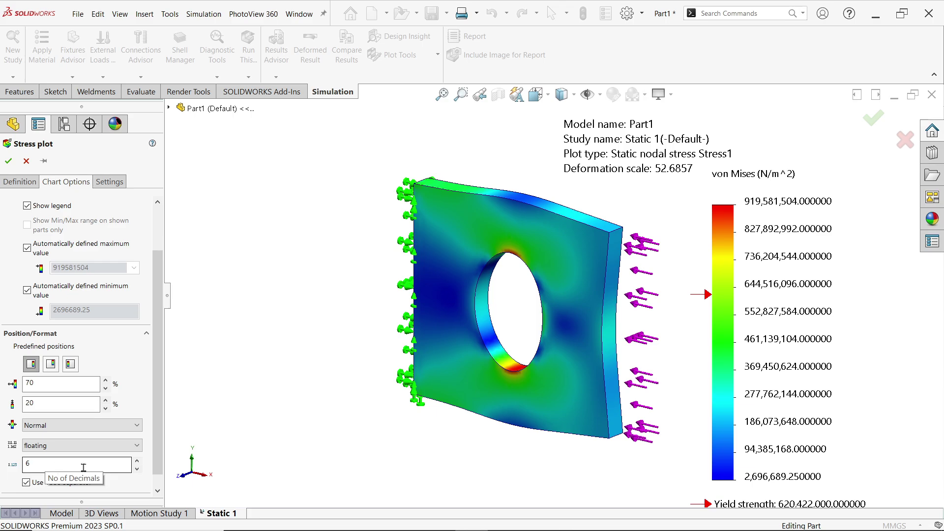
pyautogui.click(137, 469)
pyautogui.click(137, 470)
pyautogui.click(137, 470)
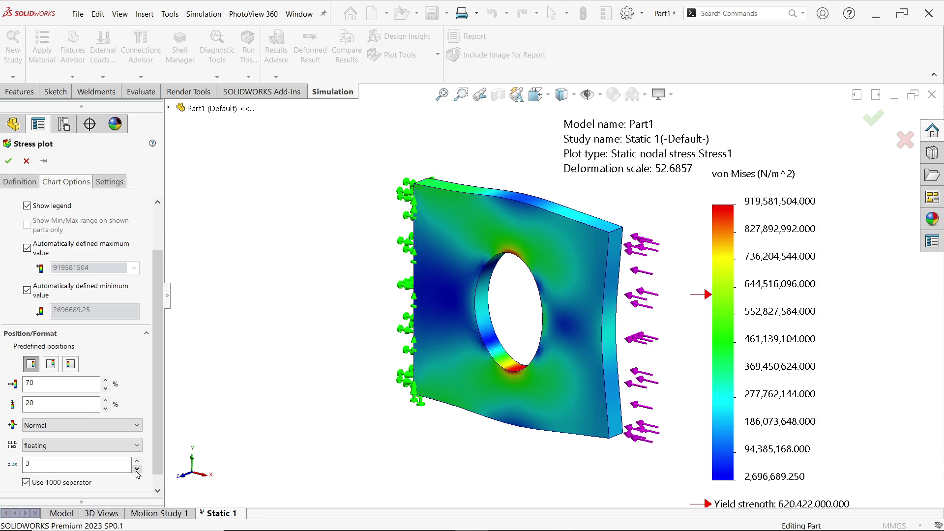
pyautogui.scroll(-1, 158, 465)
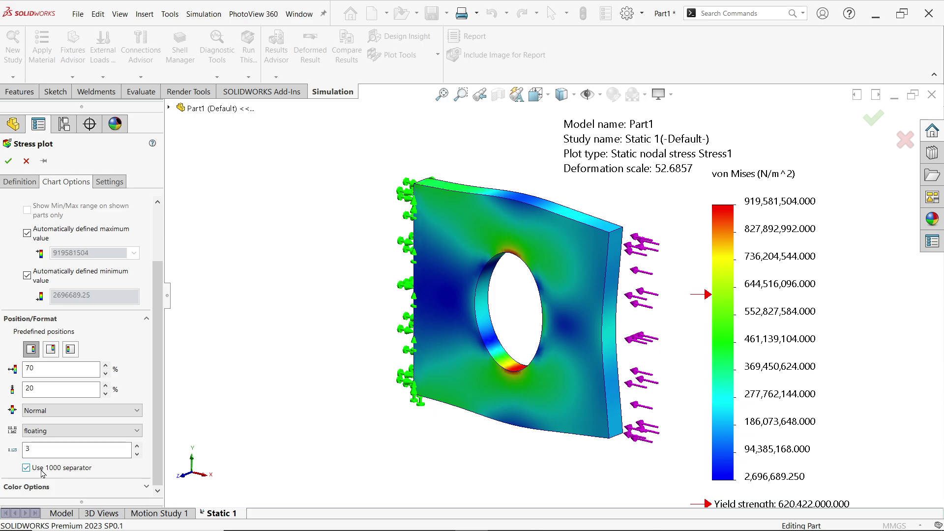
pyautogui.click(26, 468)
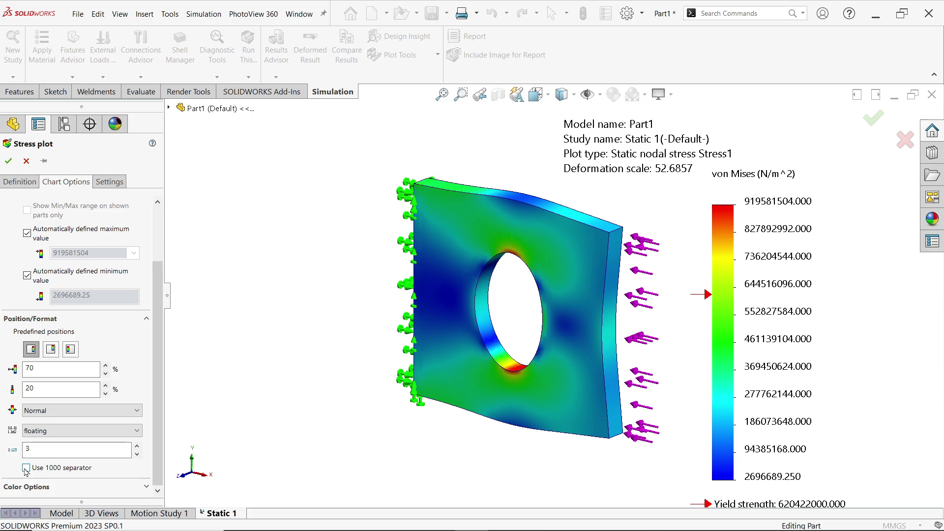
pyautogui.click(26, 469)
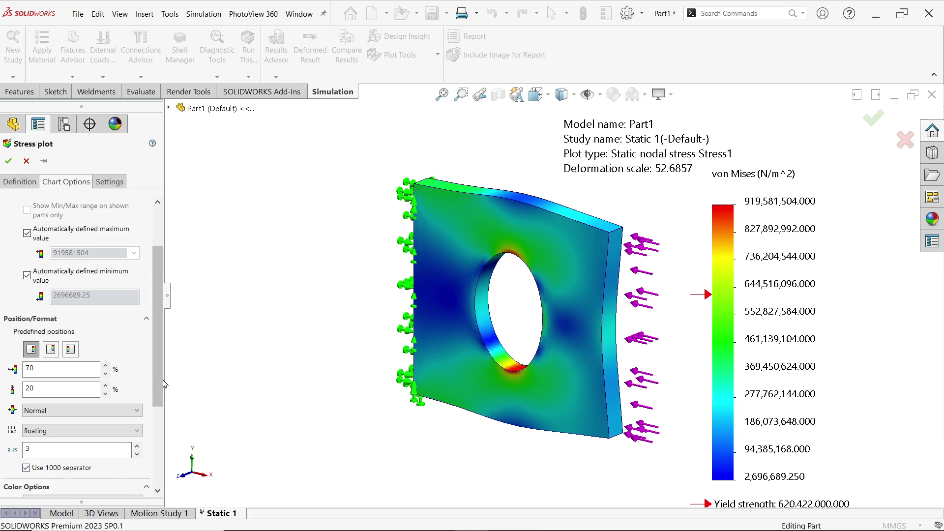
# Keep the Default colour scheme and vary chart colours from 10 to 13, then back to 10
pyautogui.click(144, 488)
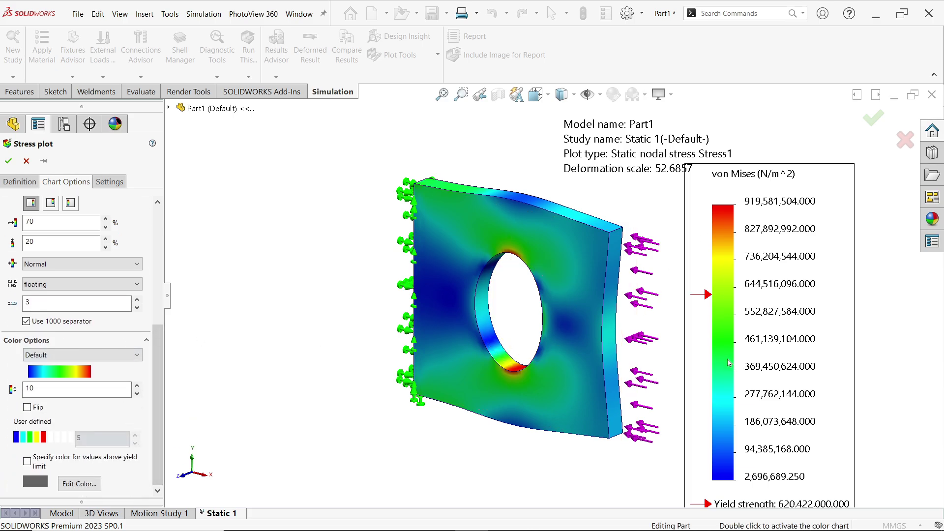
pyautogui.click(55, 355)
pyautogui.click(49, 367)
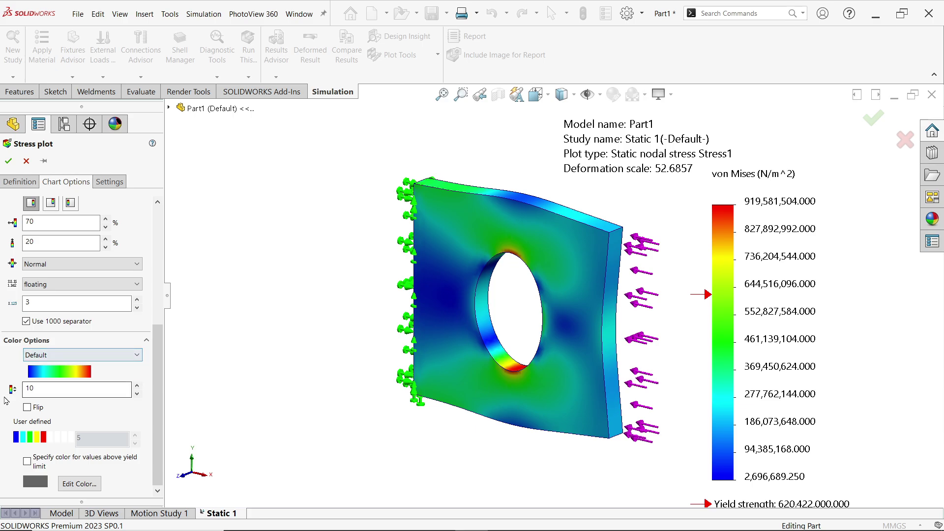
pyautogui.click(137, 386)
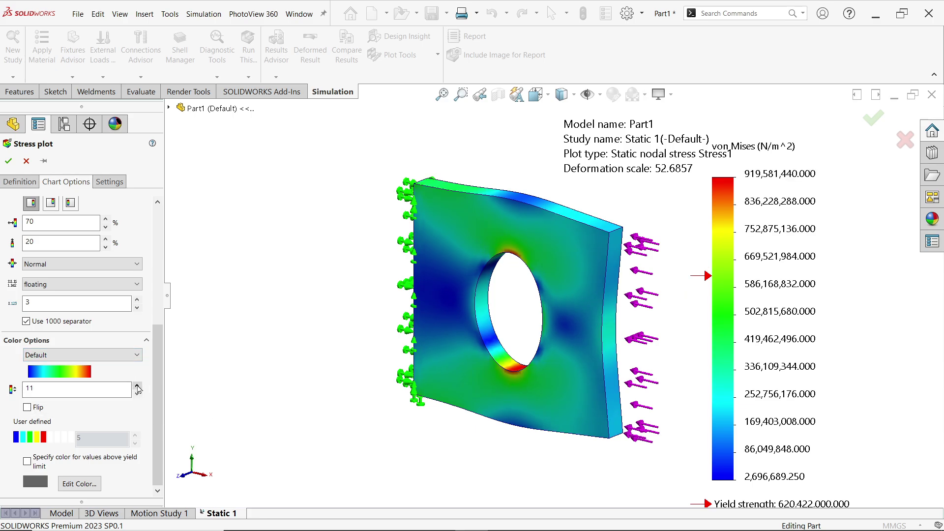
pyautogui.click(137, 387)
pyautogui.click(137, 386)
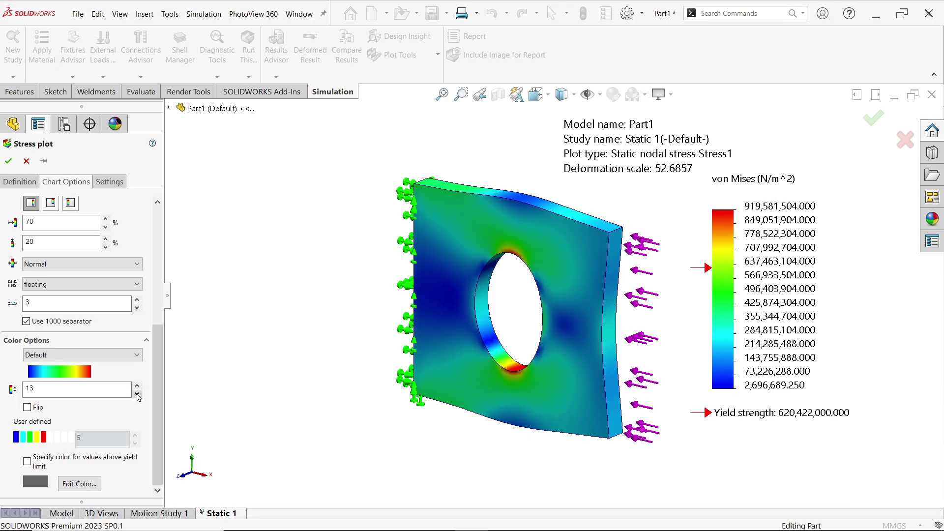
pyautogui.click(138, 394)
pyautogui.click(137, 395)
pyautogui.click(138, 395)
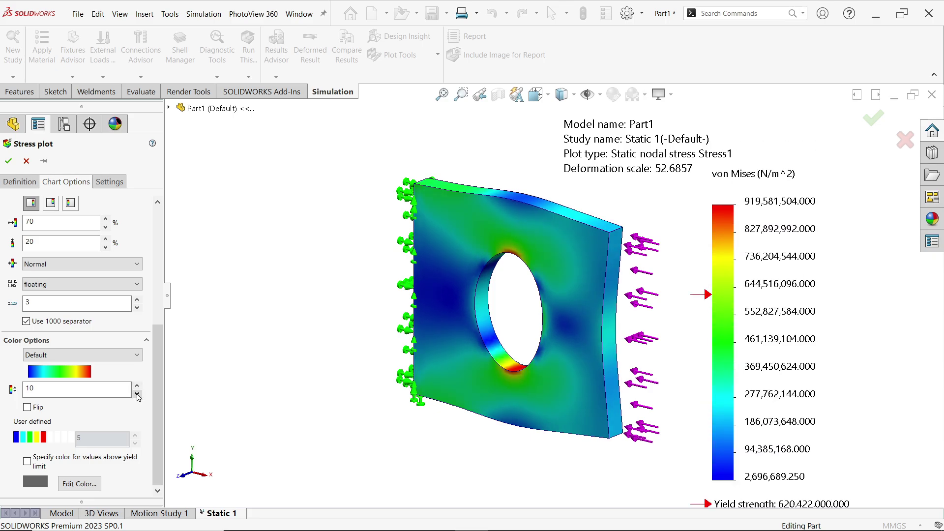
# Toggle Flip so the legend colour order ends up reversed
pyautogui.click(30, 411)
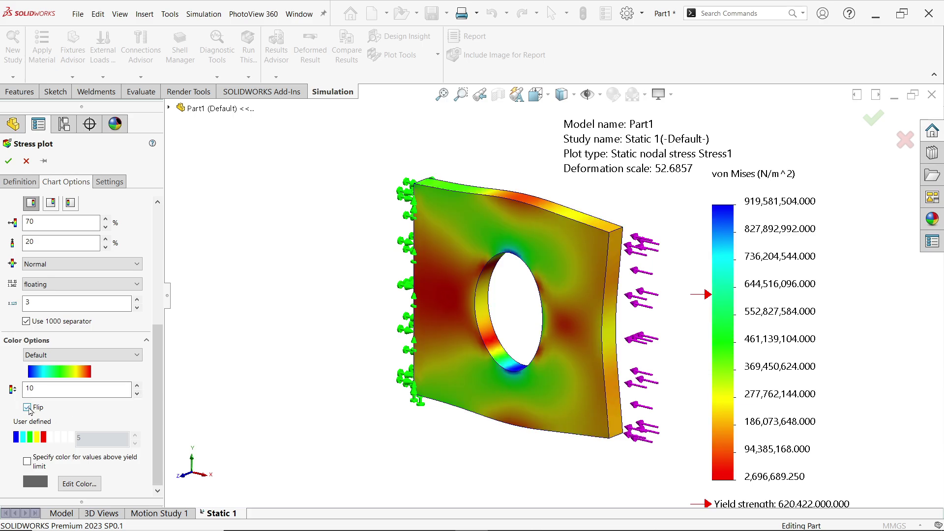
pyautogui.click(28, 408)
pyautogui.click(28, 408)
# Uncheck Flip and try the Rainbow and Gray Scale colour schemes
pyautogui.click(27, 408)
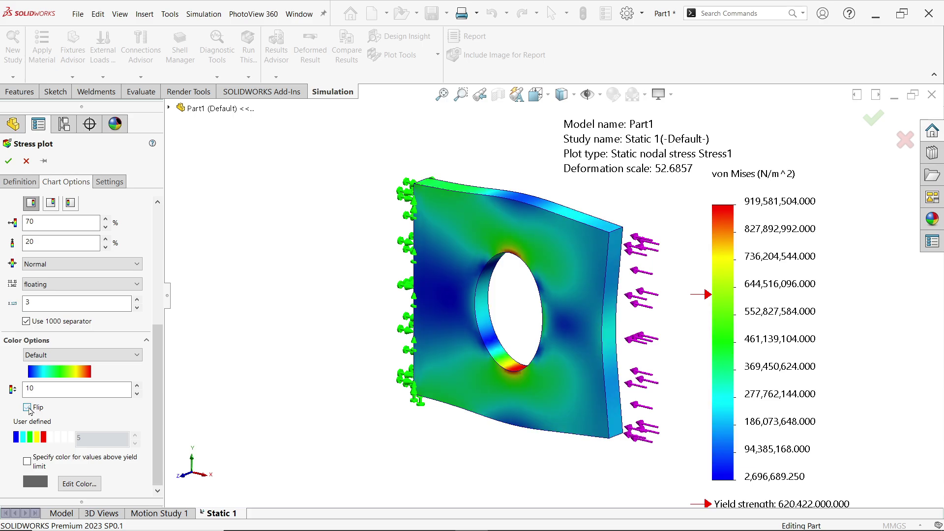
pyautogui.click(109, 359)
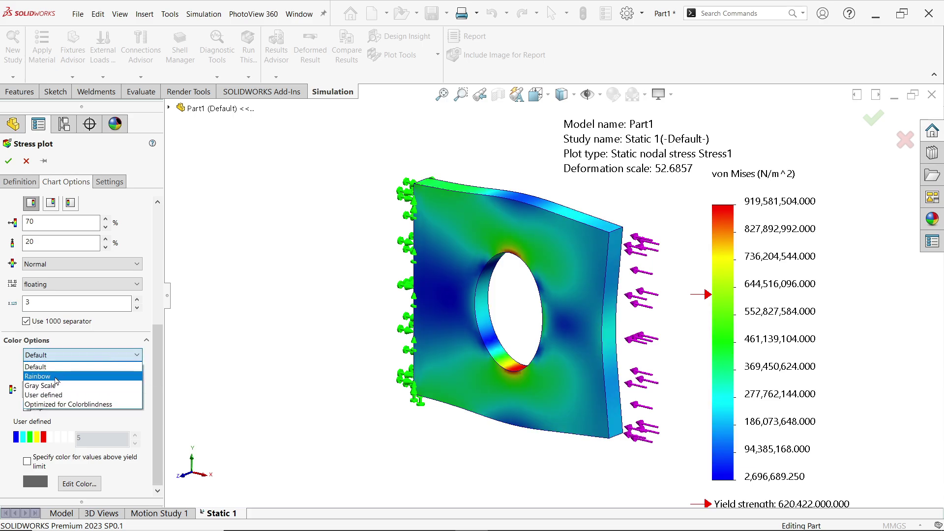
pyautogui.click(45, 376)
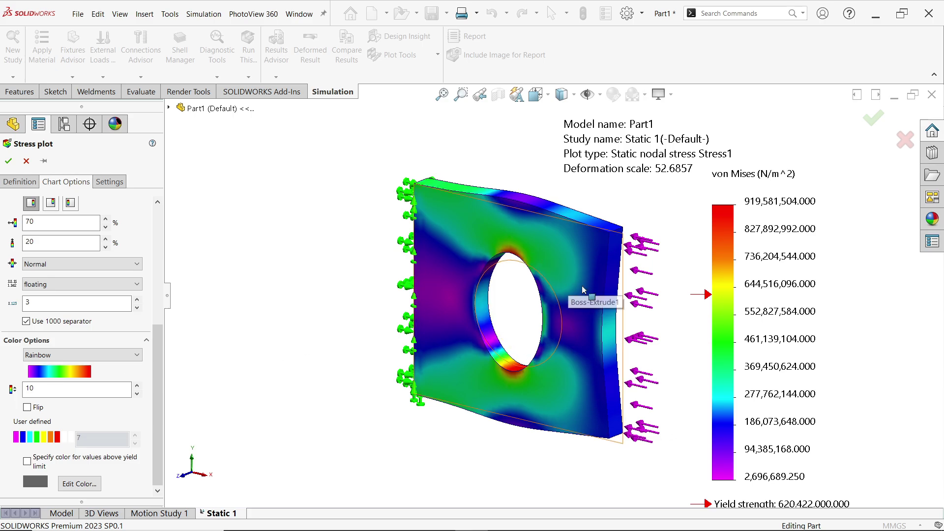
pyautogui.scroll(-2, 568, 280)
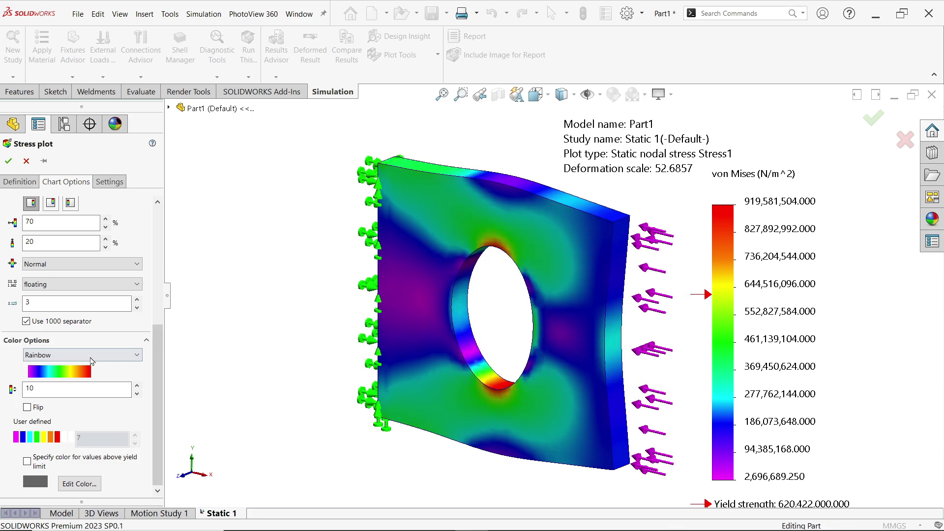
pyautogui.click(91, 359)
pyautogui.click(50, 386)
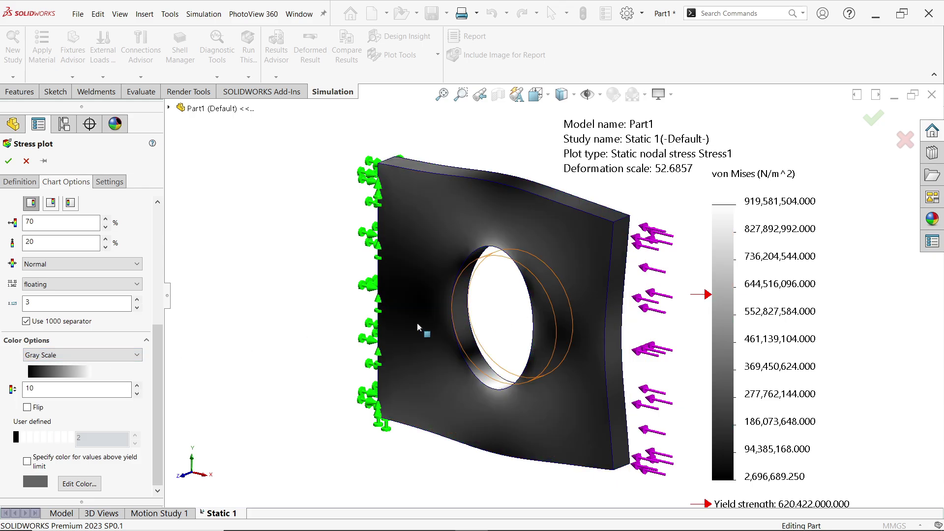
# Briefly return to Default, then settle on the User defined colour scheme
pyautogui.click(91, 356)
pyautogui.click(59, 398)
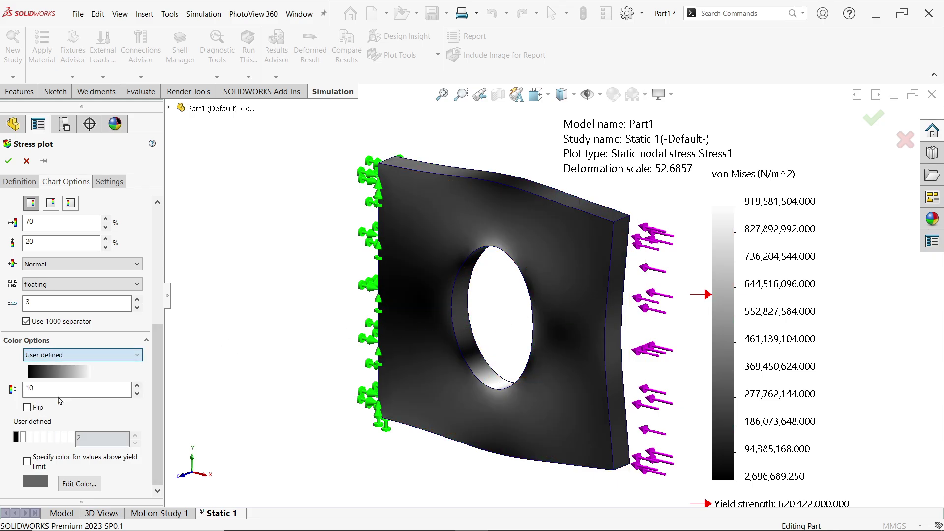
pyautogui.click(84, 355)
pyautogui.click(85, 366)
pyautogui.click(84, 355)
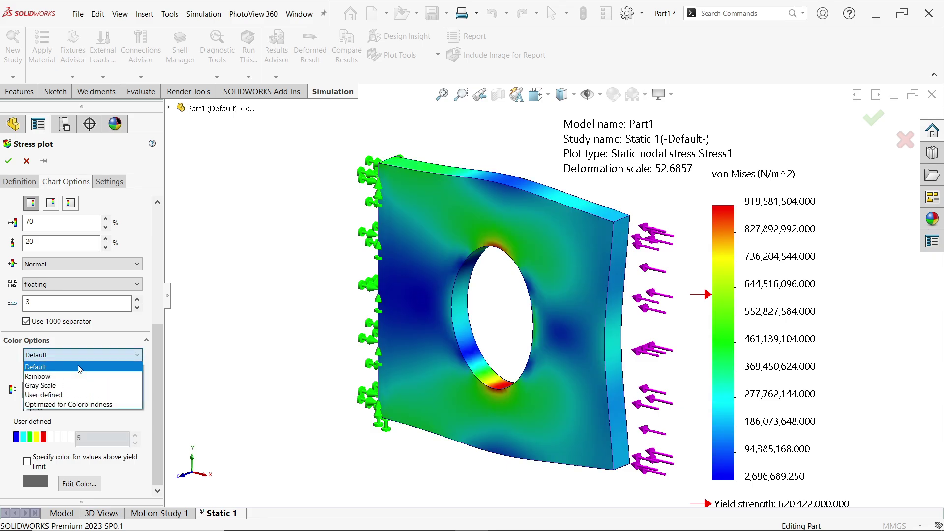
pyautogui.click(63, 397)
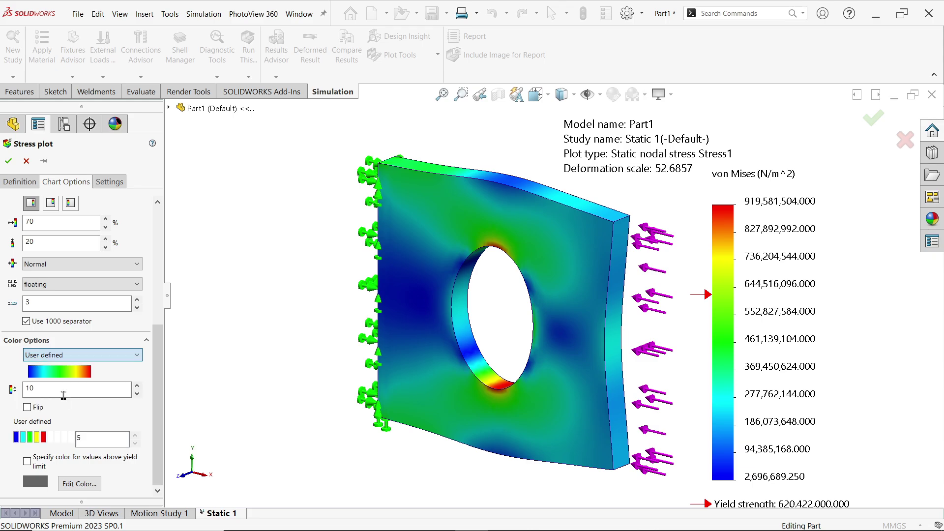
# Change the top red chart colour to maroon
pyautogui.click(44, 438)
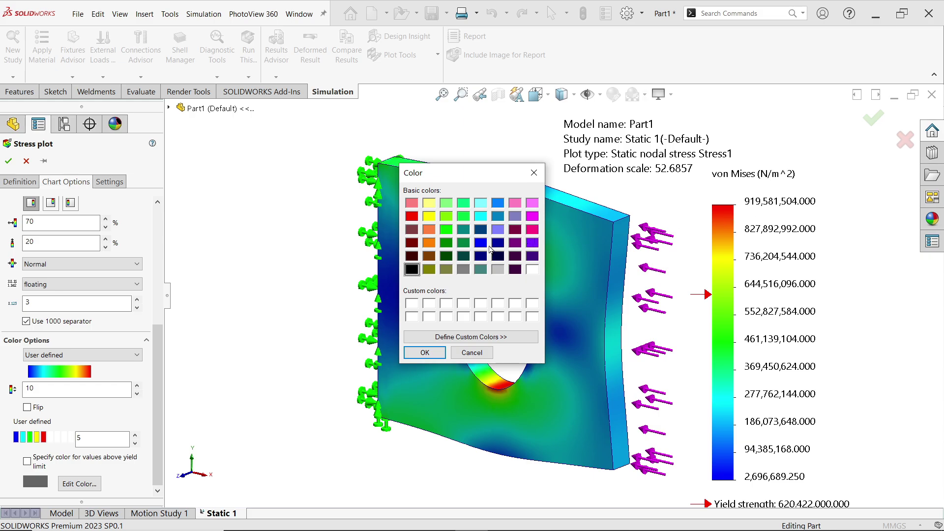
pyautogui.click(514, 230)
pyautogui.click(425, 352)
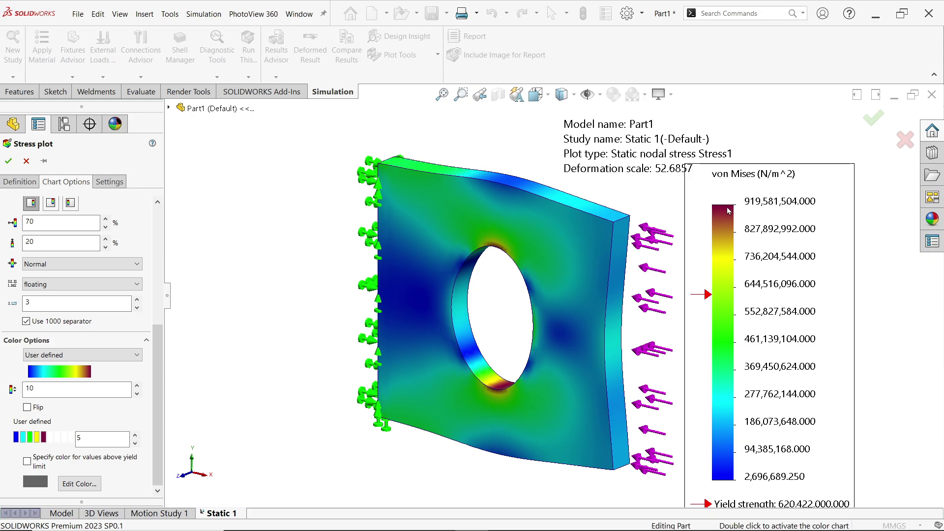
# Change the lowest chart colour to black, then revert to the Default scheme
pyautogui.click(16, 437)
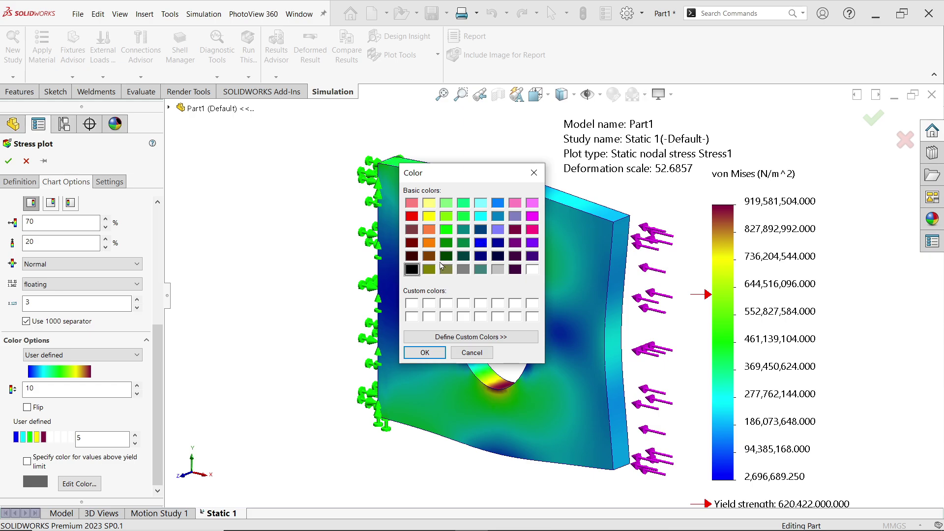
pyautogui.click(410, 352)
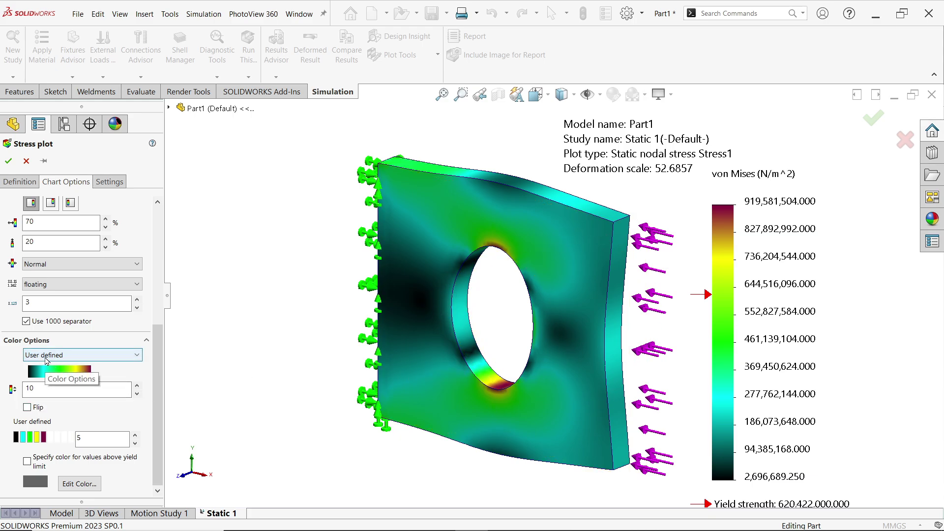
pyautogui.click(83, 358)
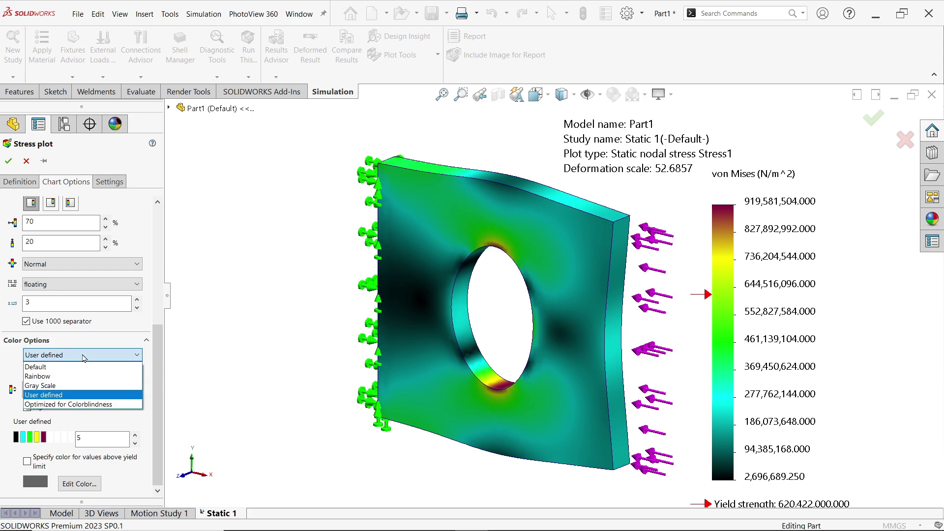
pyautogui.click(42, 368)
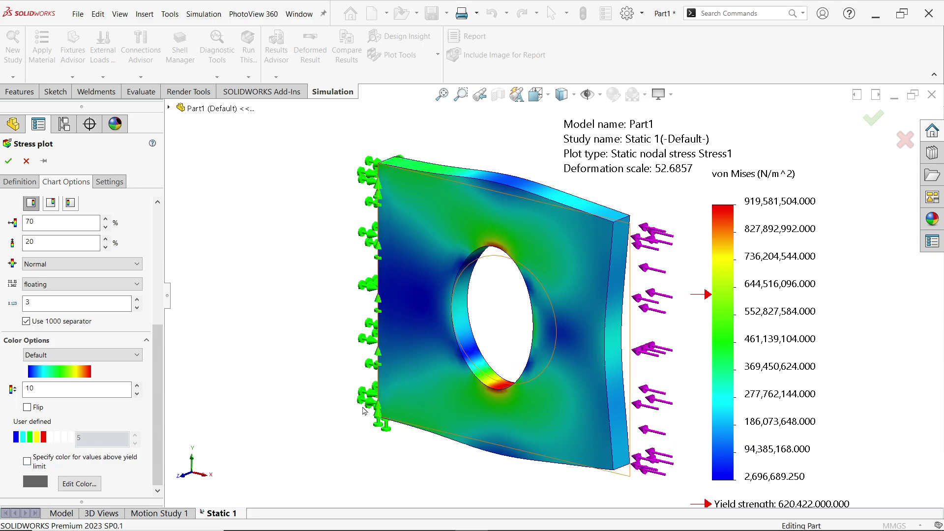
# Enable a separate colour for values above yield and set it to blue
pyautogui.click(27, 463)
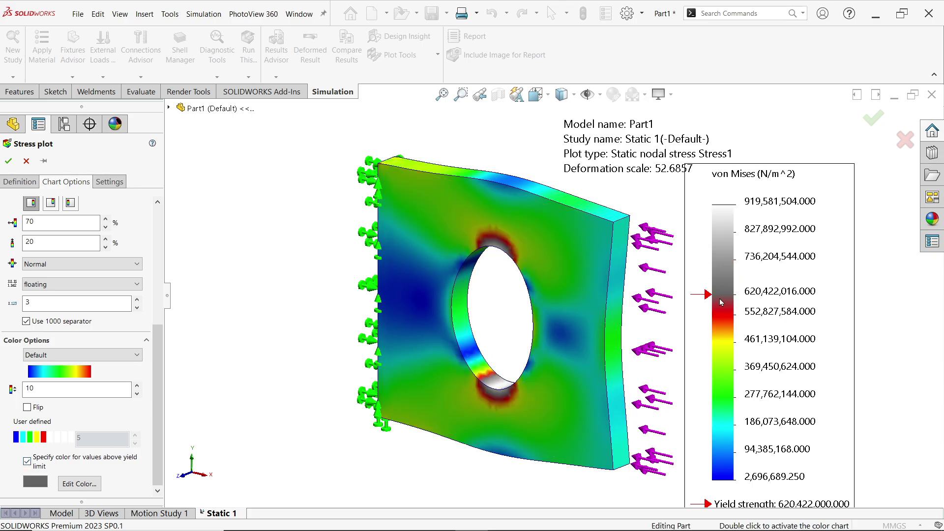
pyautogui.click(35, 486)
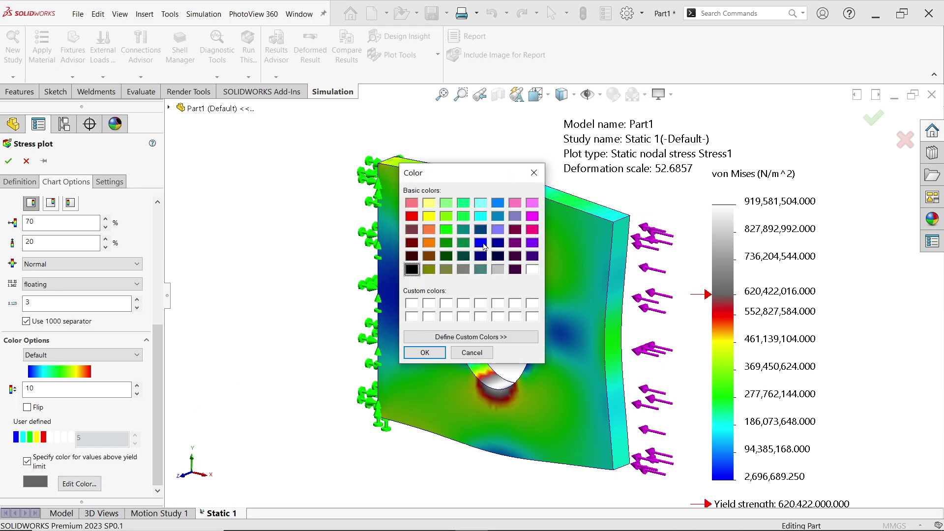
pyautogui.click(482, 244)
pyautogui.click(425, 353)
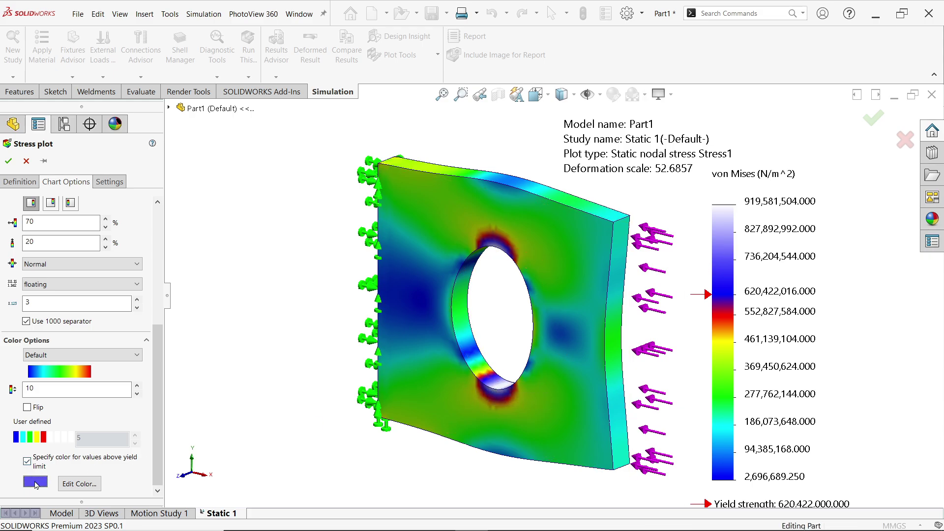
# Change the above-yield colour to grey, then disable it and accept the plot
pyautogui.click(68, 482)
pyautogui.click(463, 272)
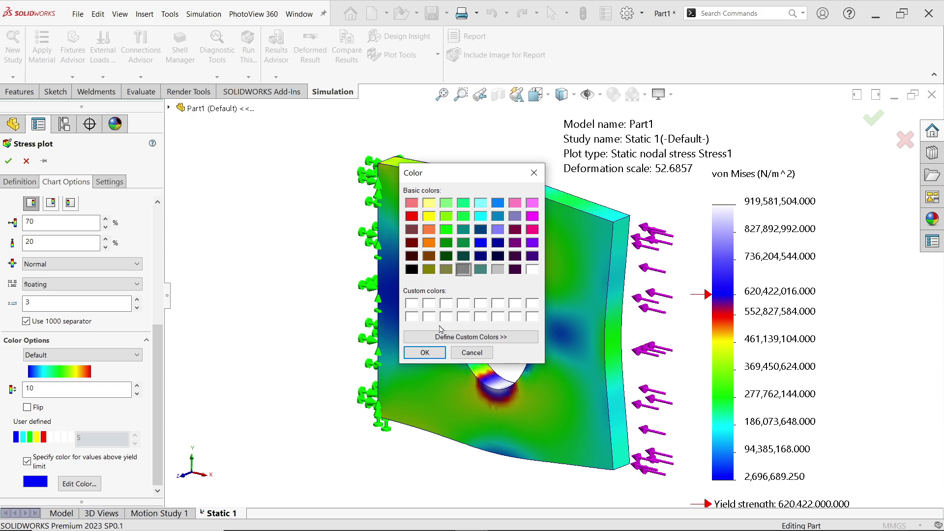
pyautogui.click(424, 353)
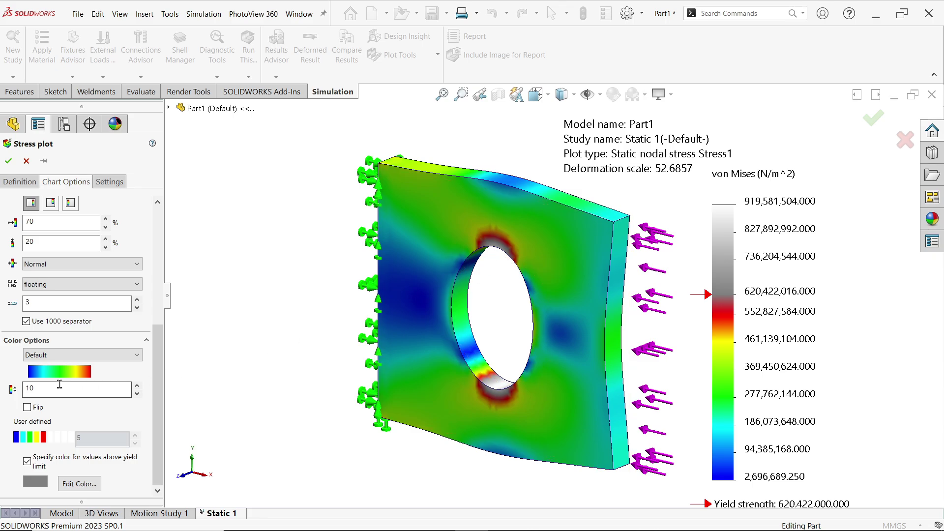
pyautogui.click(27, 462)
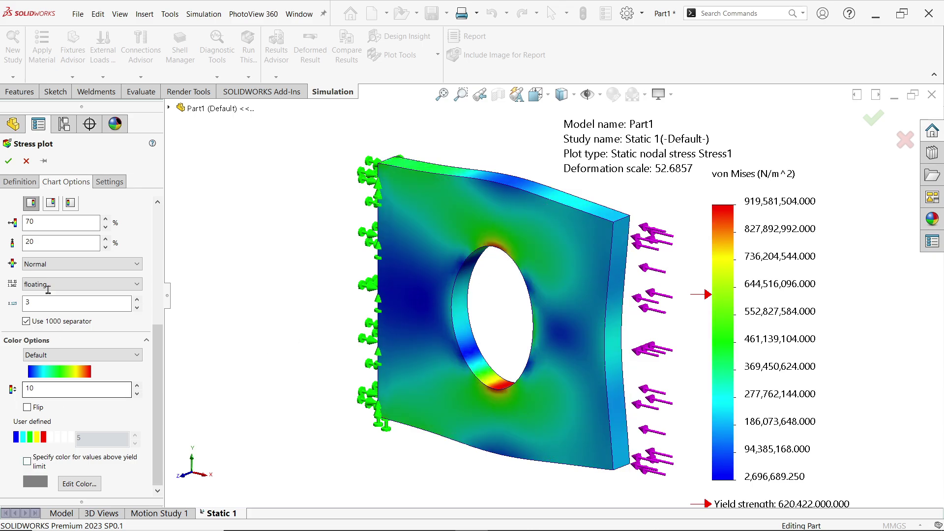
pyautogui.click(8, 162)
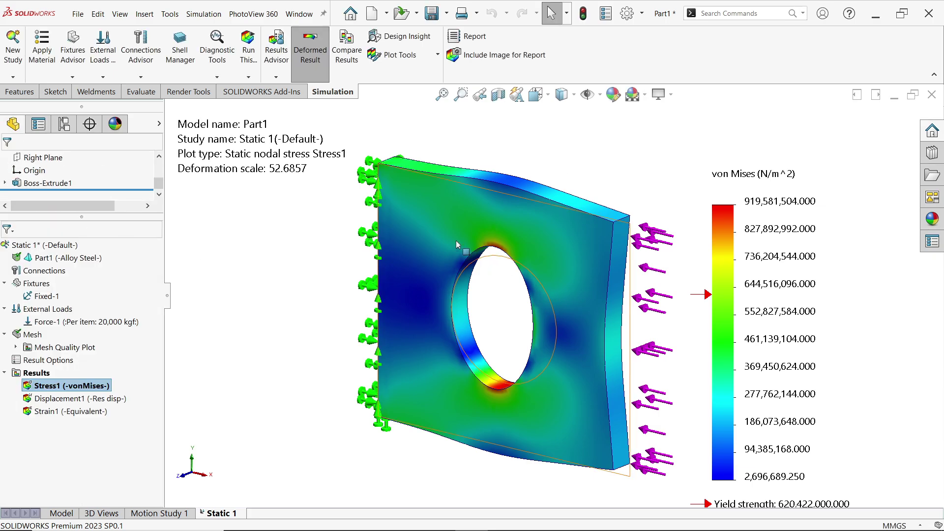
pyautogui.click(200, 14)
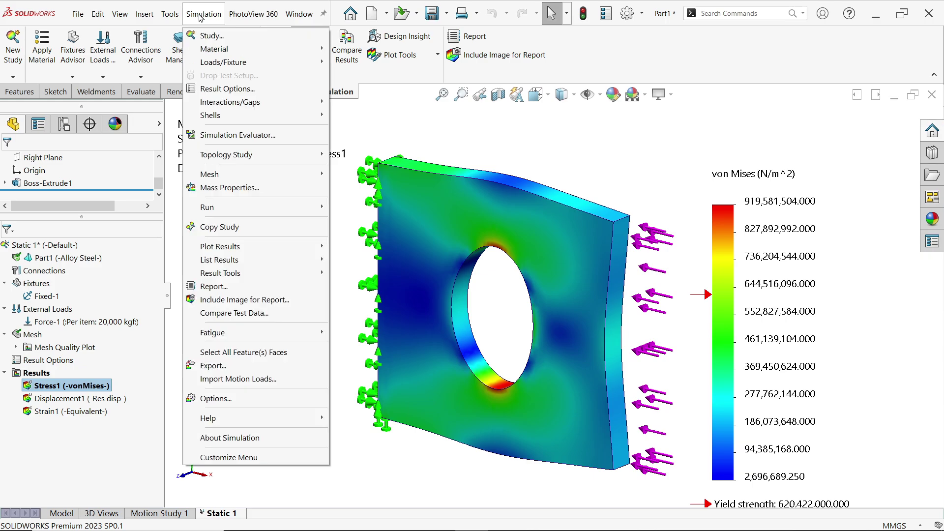
pyautogui.click(207, 400)
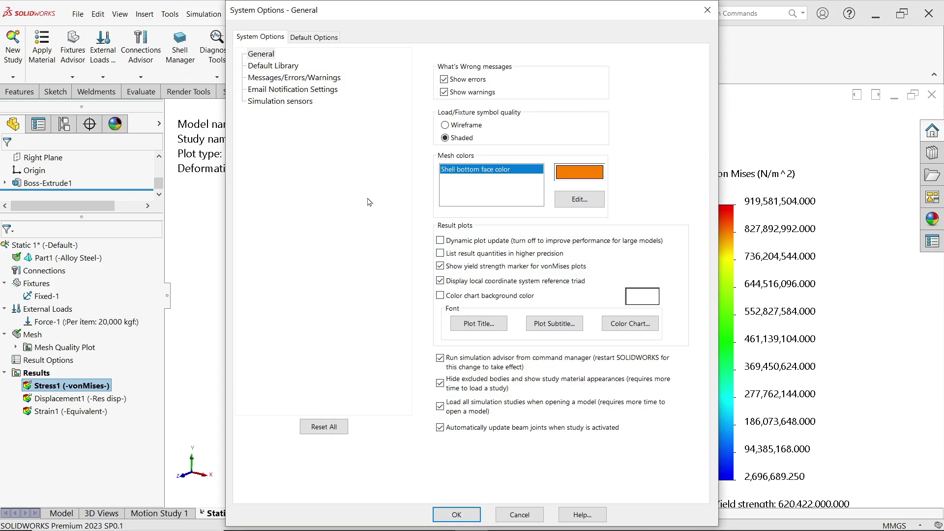
pyautogui.click(313, 39)
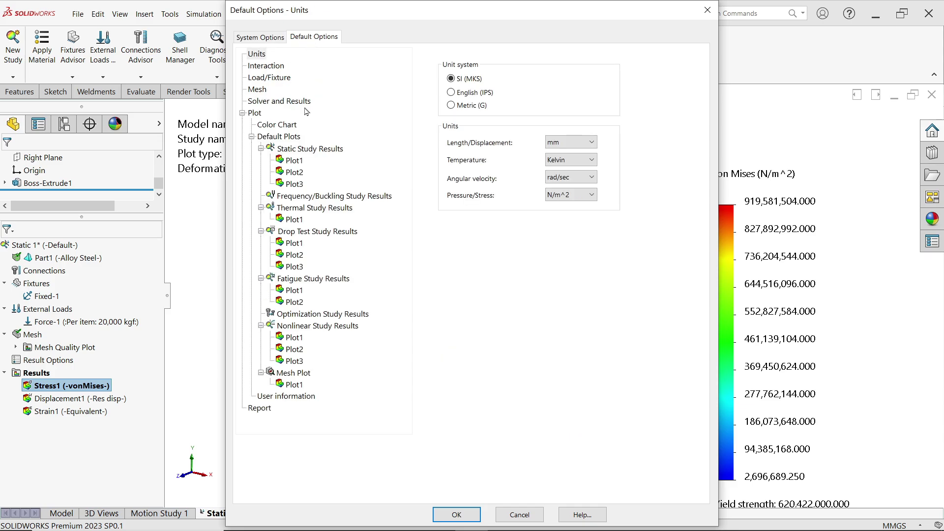
pyautogui.click(277, 124)
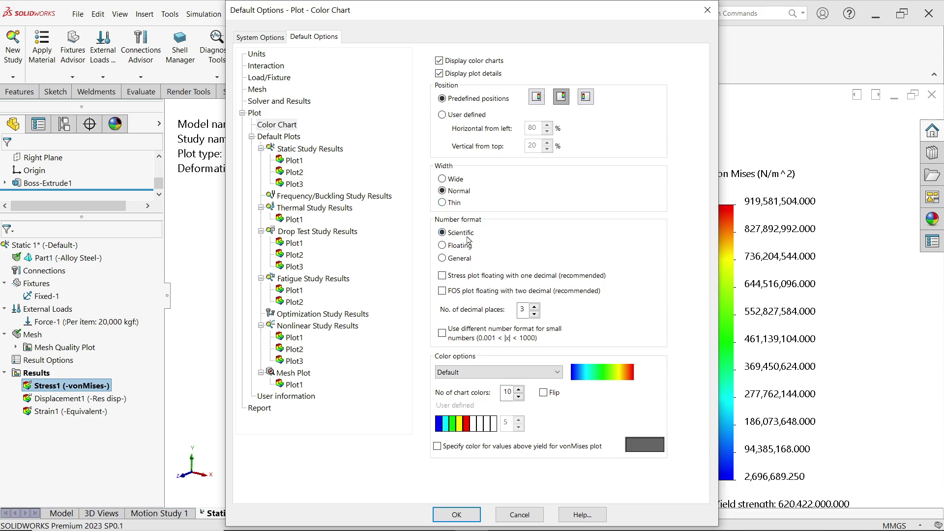
pyautogui.click(460, 375)
pyautogui.click(460, 383)
pyautogui.click(453, 517)
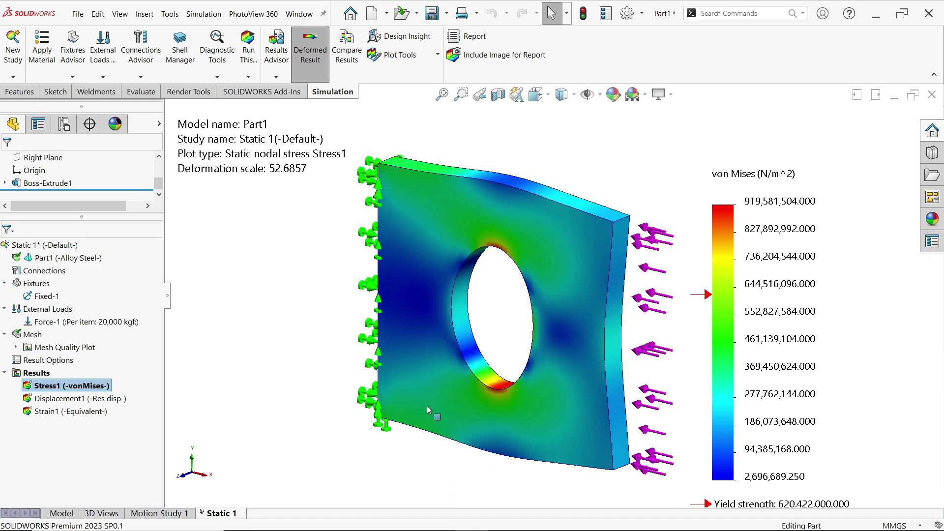
# In Simulation Options, enable the colour chart background and set it to light magenta
pyautogui.scroll(2, 556, 292)
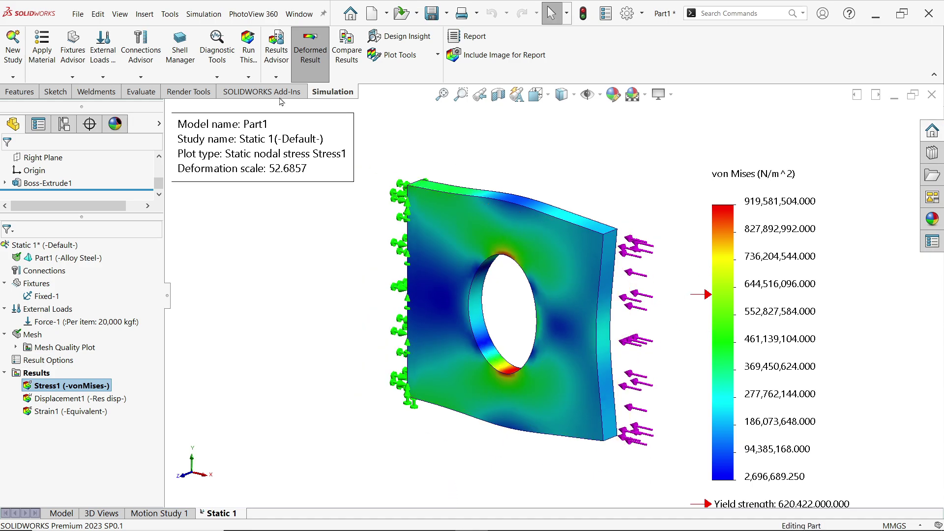
pyautogui.click(206, 16)
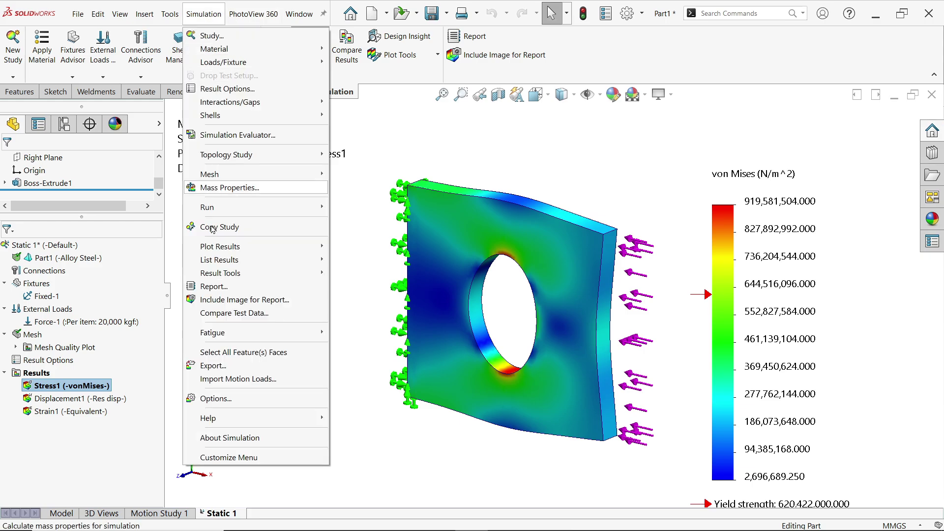
pyautogui.click(215, 400)
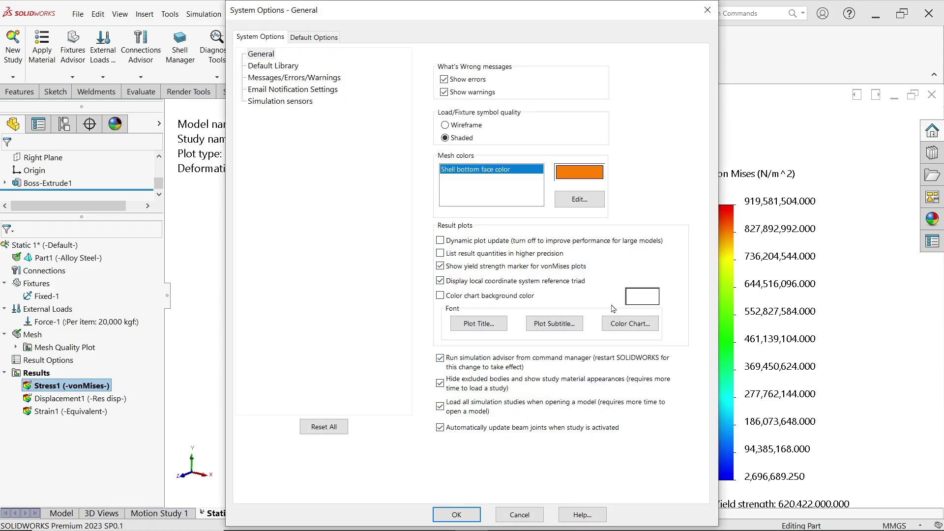
pyautogui.click(451, 296)
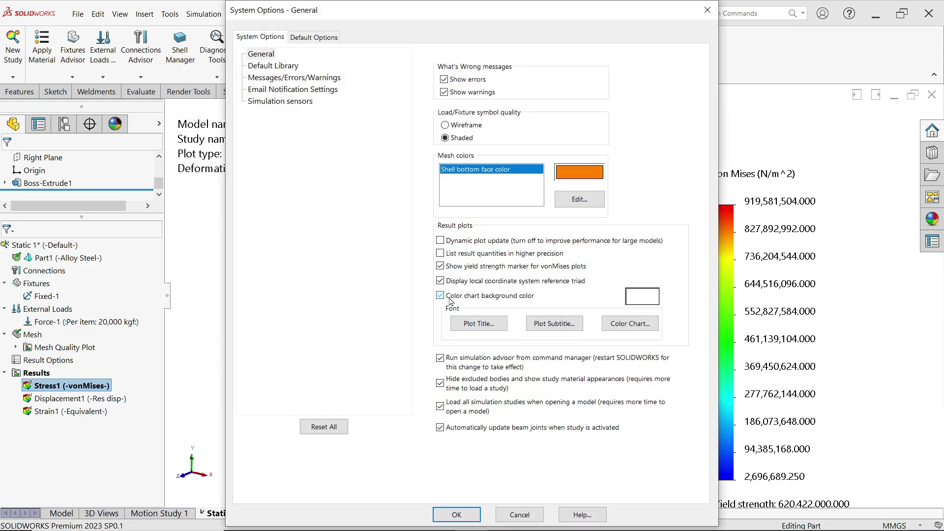
pyautogui.click(654, 298)
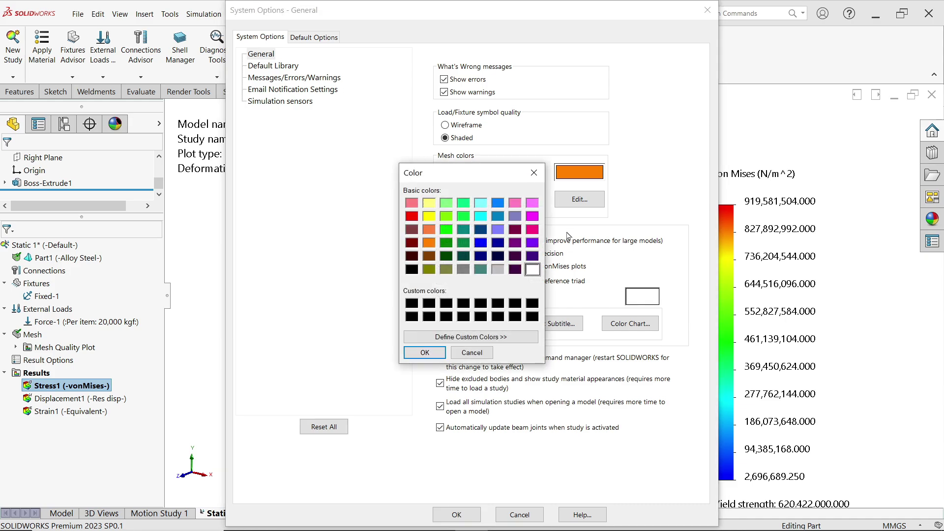
pyautogui.click(534, 206)
pyautogui.click(424, 352)
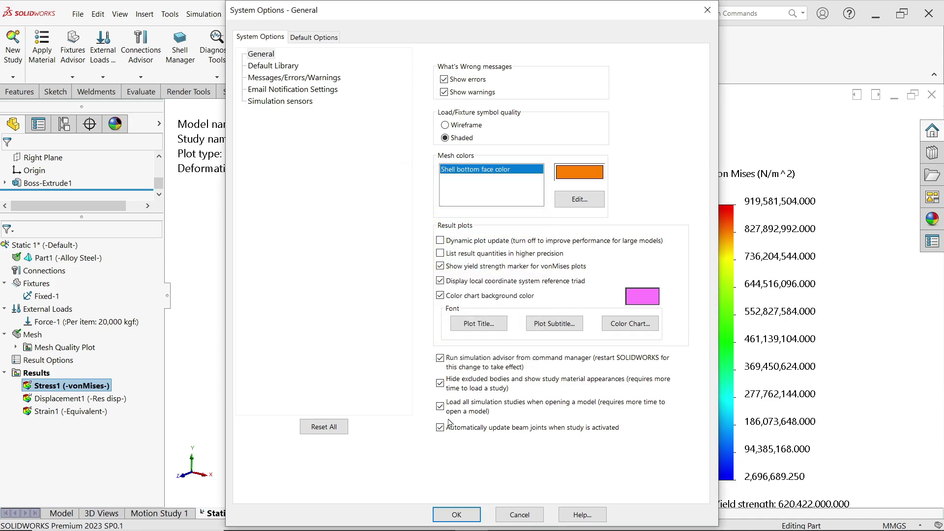
pyautogui.click(444, 516)
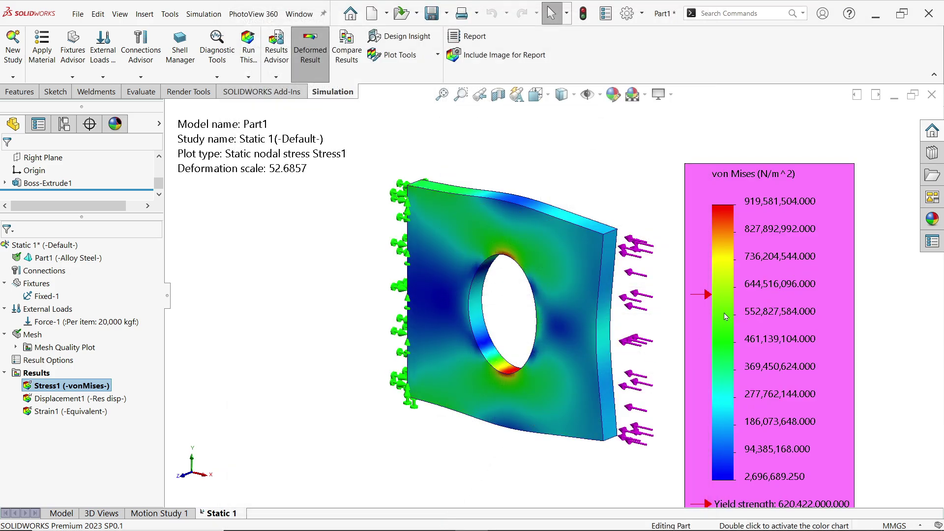
pyautogui.scroll(-2, 704, 290)
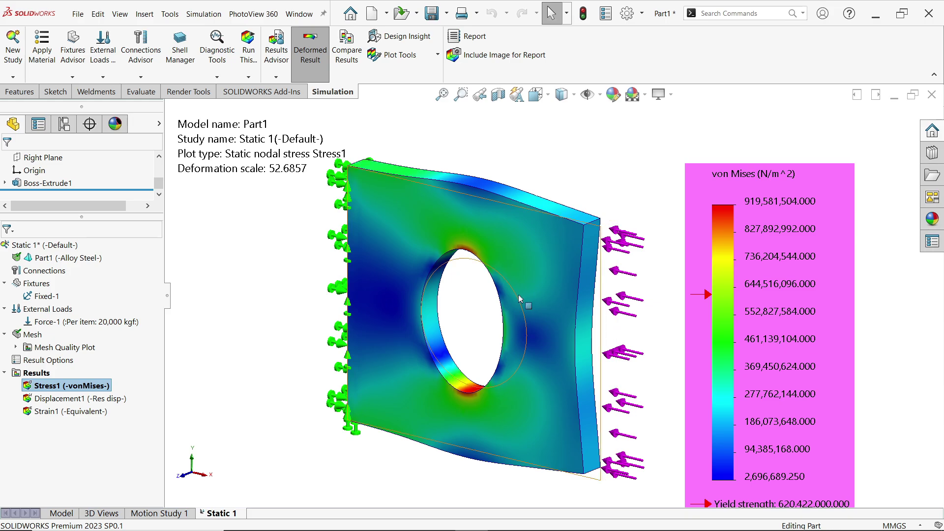